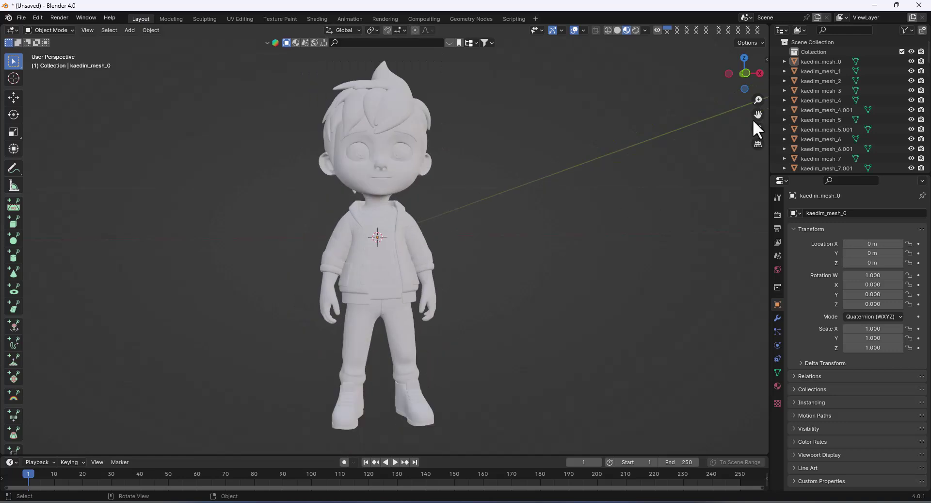
Switch the viewport to solid shading and import the kid character model as a Wavefront OBJ file
{"action": "left_click", "coordinate": [617, 30]}
{"action": "left_click", "coordinate": [21, 17]}
{"action": "mouse_move", "coordinate": [52, 184]}
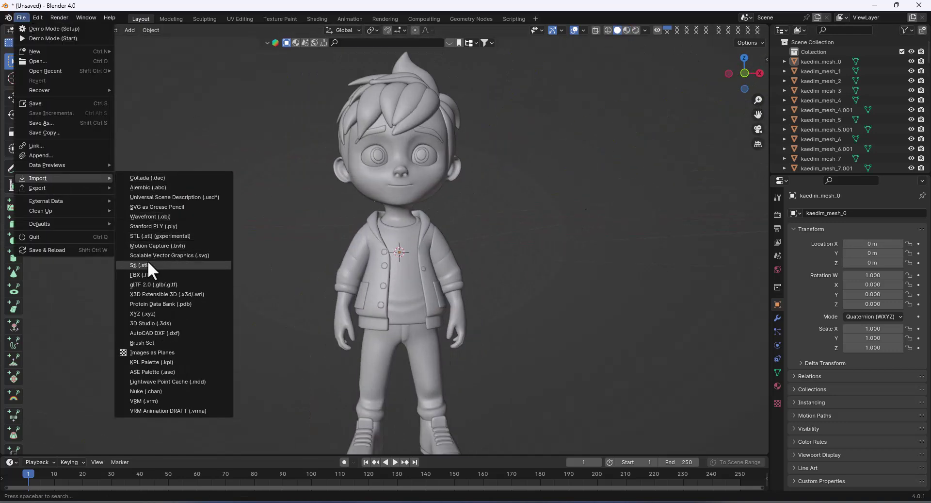
{"action": "left_click", "coordinate": [162, 208]}
{"action": "scroll", "coordinate": [275, 255], "scroll_direction": "down", "scroll_amount": 2}
{"action": "scroll", "coordinate": [253, 334], "scroll_direction": "down", "scroll_amount": 5}
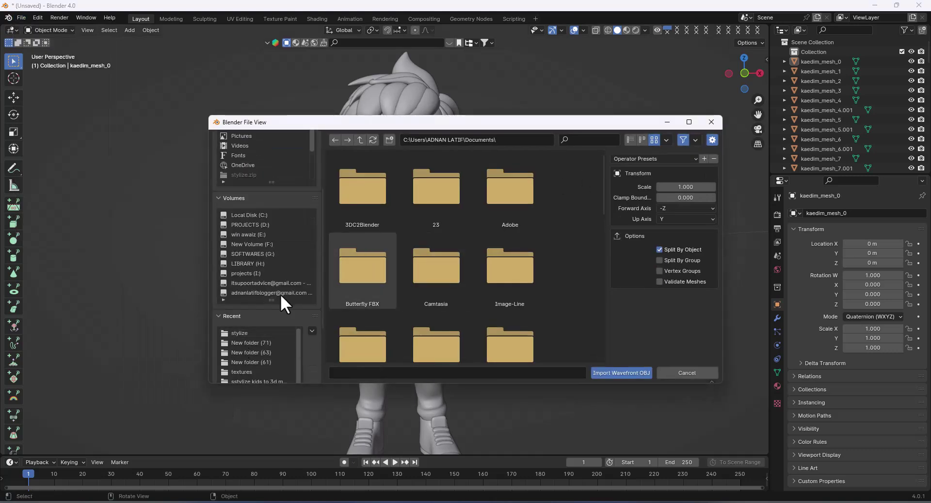
{"action": "left_click", "coordinate": [245, 294]}
{"action": "left_click", "coordinate": [634, 372]}
Delete the older kaedim_mesh objects that sit outside the collection
{"action": "scroll", "coordinate": [834, 67], "scroll_direction": "down", "scroll_amount": 3}
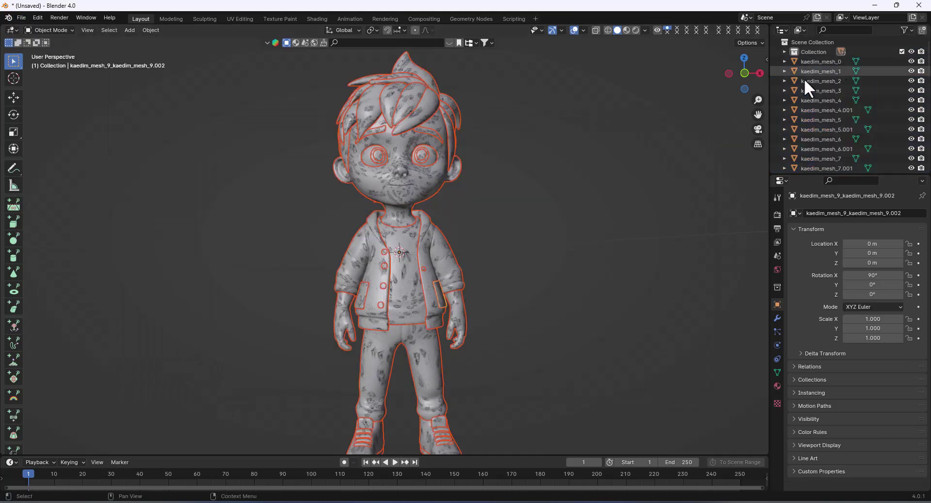
{"action": "scroll", "coordinate": [912, 50], "scroll_direction": "up", "scroll_amount": 3}
{"action": "scroll", "coordinate": [844, 77], "scroll_direction": "down", "scroll_amount": 3}
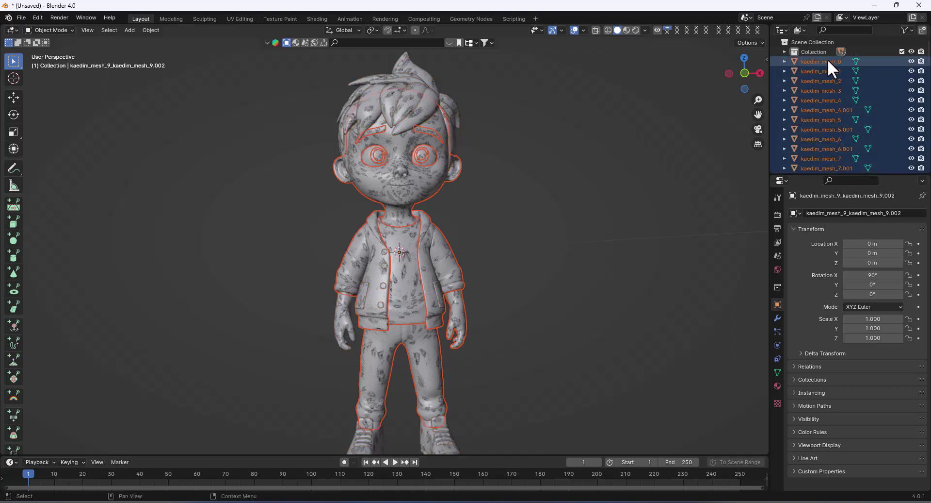
{"action": "left_click", "coordinate": [807, 66]}
{"action": "left_click", "coordinate": [832, 88], "text": "shift"}
{"action": "right_click", "coordinate": [830, 101]}
{"action": "left_click", "coordinate": [830, 101]}
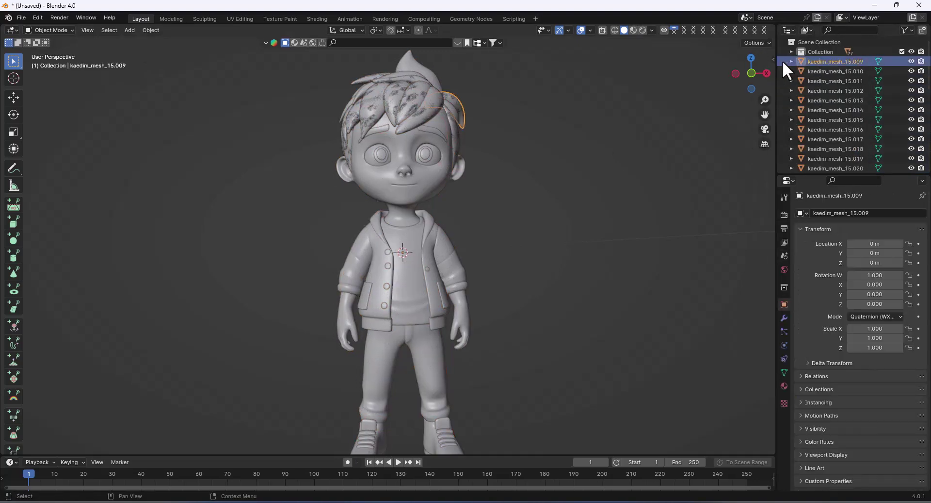
{"action": "key", "text": "ctrl+z"}
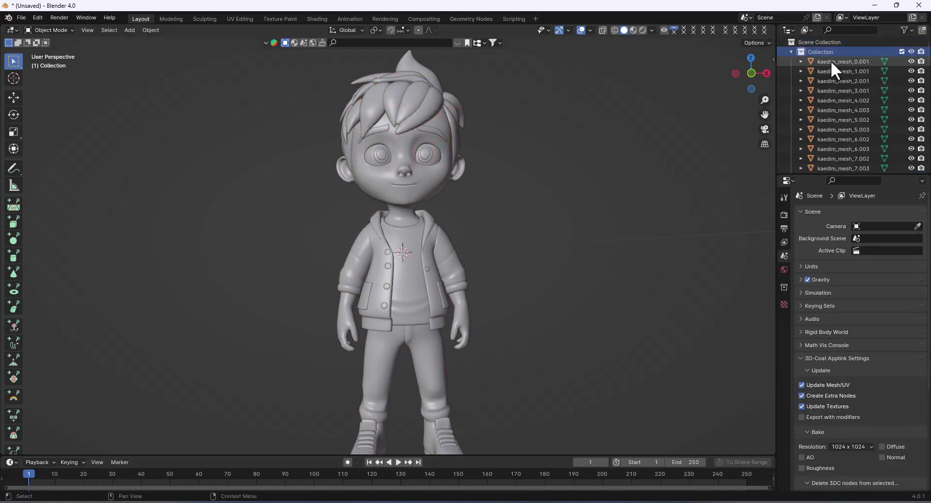
Switch to material preview and assign image0.png as an image texture to the base color of kaedim_mesh_0.001's material
{"action": "left_click", "coordinate": [634, 31]}
{"action": "left_click", "coordinate": [784, 386]}
{"action": "left_click", "coordinate": [868, 333]}
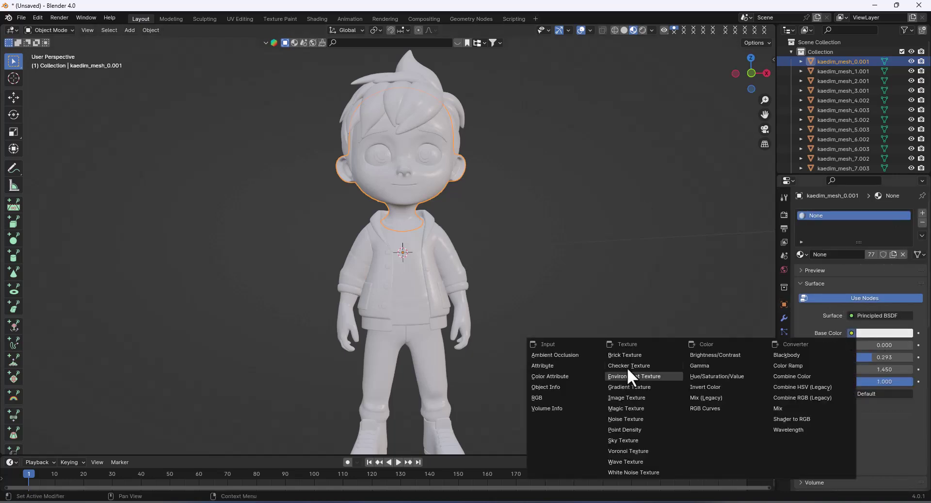
{"action": "left_click", "coordinate": [667, 396]}
{"action": "left_click", "coordinate": [900, 344]}
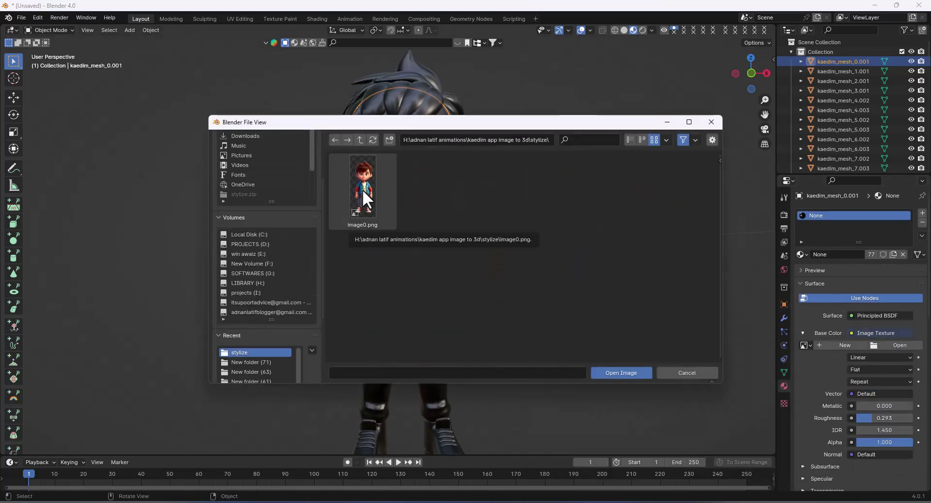
{"action": "left_click", "coordinate": [643, 369]}
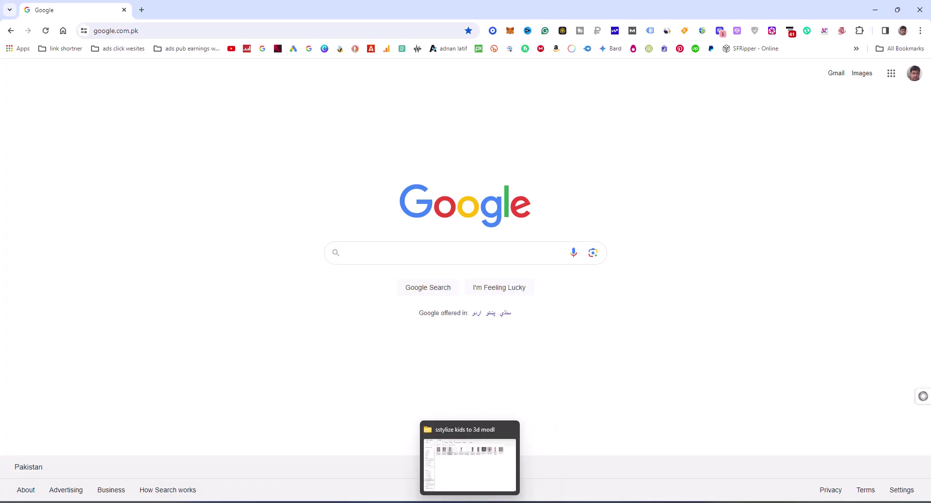
Switch to File Explorer's "sstylize kids to 3d modl" folder and view the grey-background front and side images of the kid
{"action": "left_click", "coordinate": [468, 451]}
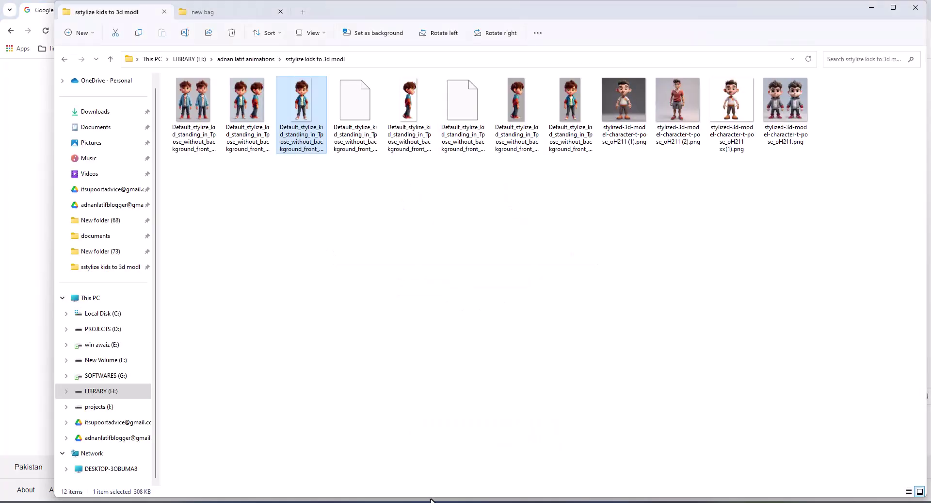
{"action": "left_click", "coordinate": [528, 122]}
{"action": "left_click", "coordinate": [565, 111]}
{"action": "double_click", "coordinate": [564, 109]}
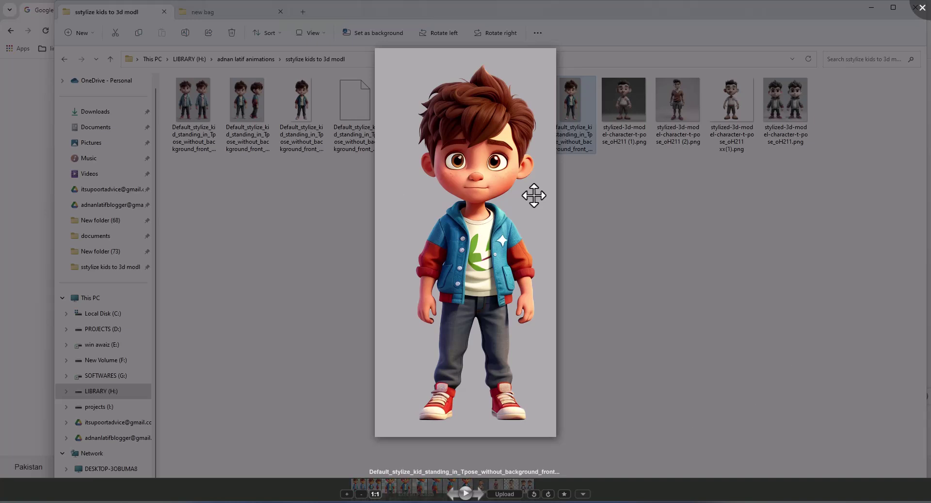
{"action": "left_click", "coordinate": [924, 7]}
{"action": "double_click", "coordinate": [523, 106]}
{"action": "scroll", "coordinate": [459, 280], "scroll_direction": "up", "scroll_amount": 3}
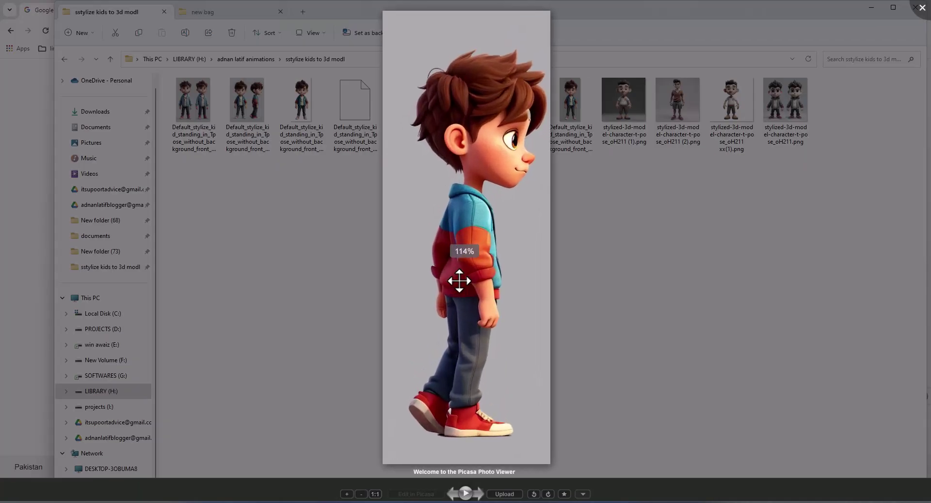
{"action": "left_click", "coordinate": [923, 7]}
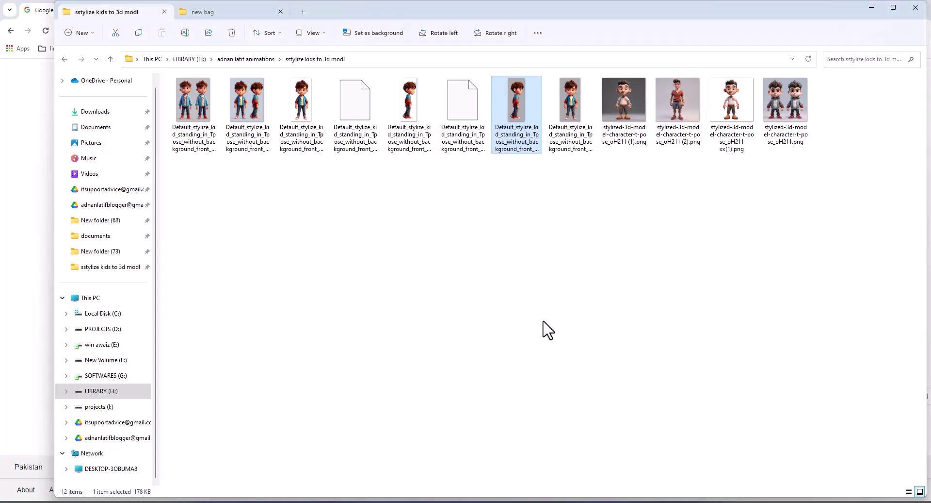
Switch to Chrome, search Google for "kaedim app" and open the sponsored Kaedim website
{"action": "key", "text": "alt+Tab"}
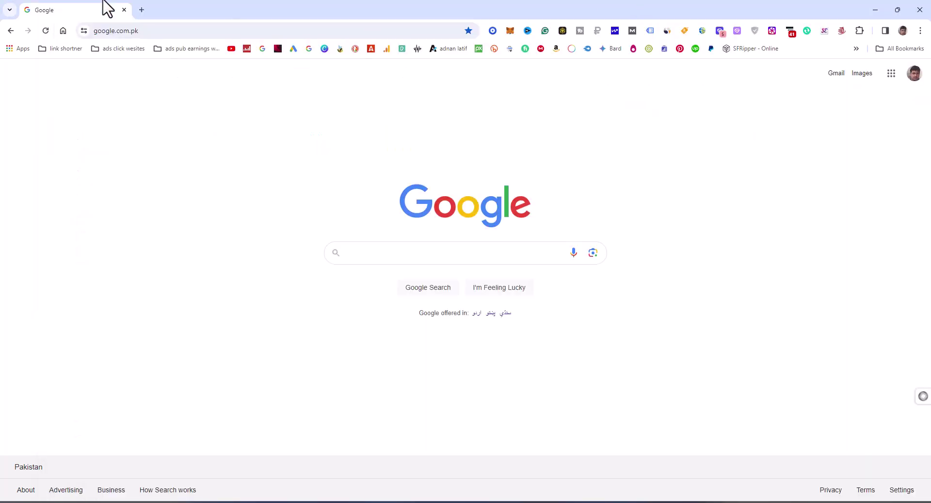
{"action": "left_click", "coordinate": [366, 260]}
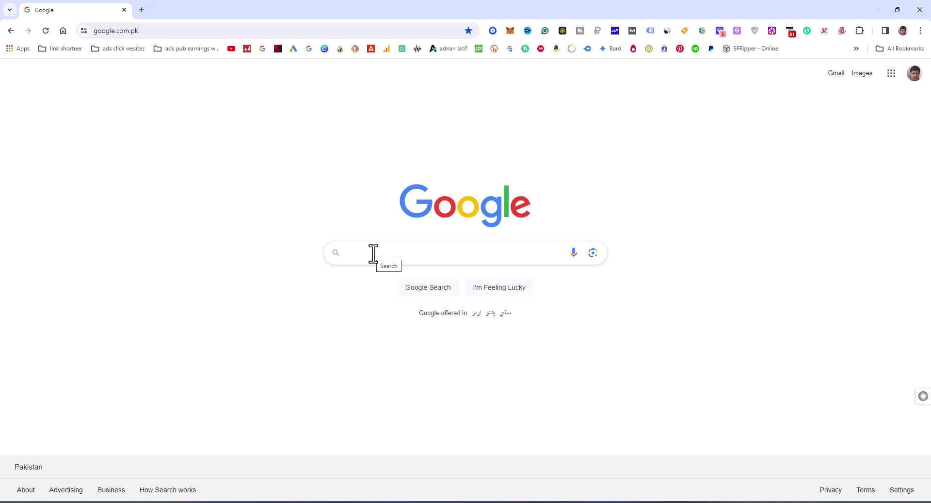
{"action": "type", "text": "kaedin"}
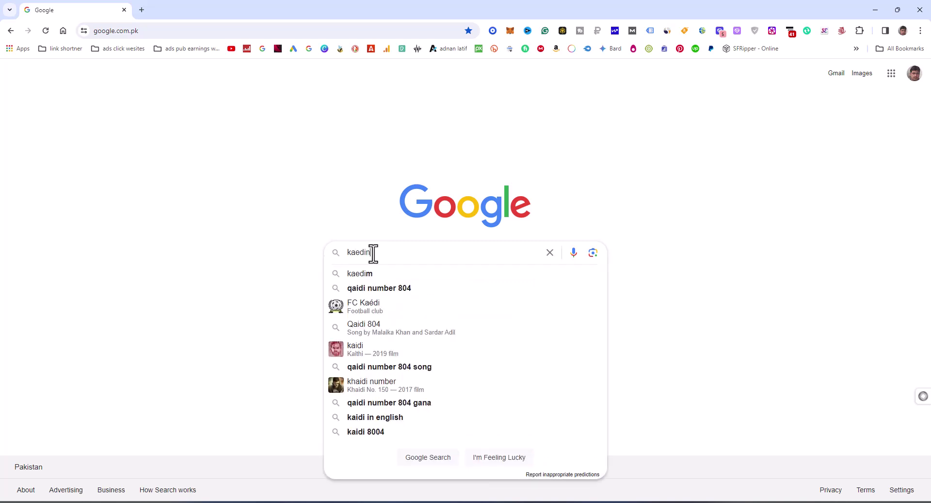
{"action": "key", "text": "BackSpace"}
{"action": "type", "text": "m"}
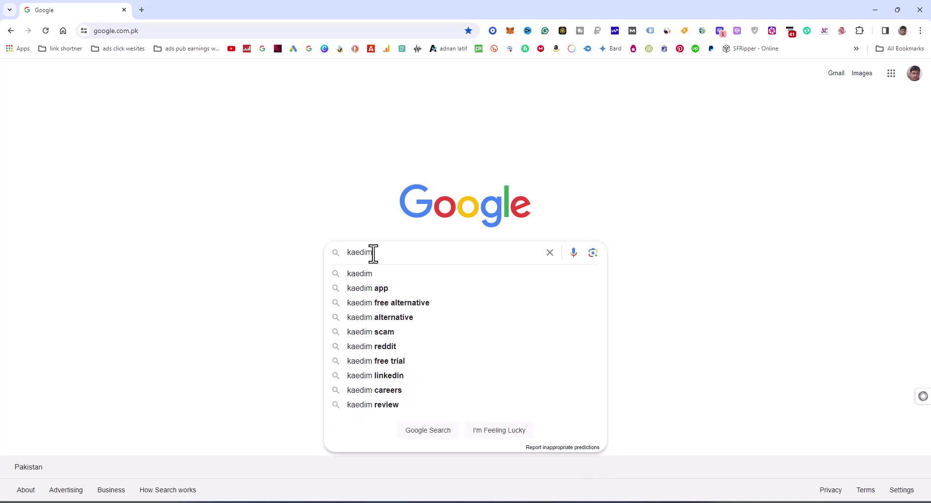
{"action": "left_click", "coordinate": [373, 288]}
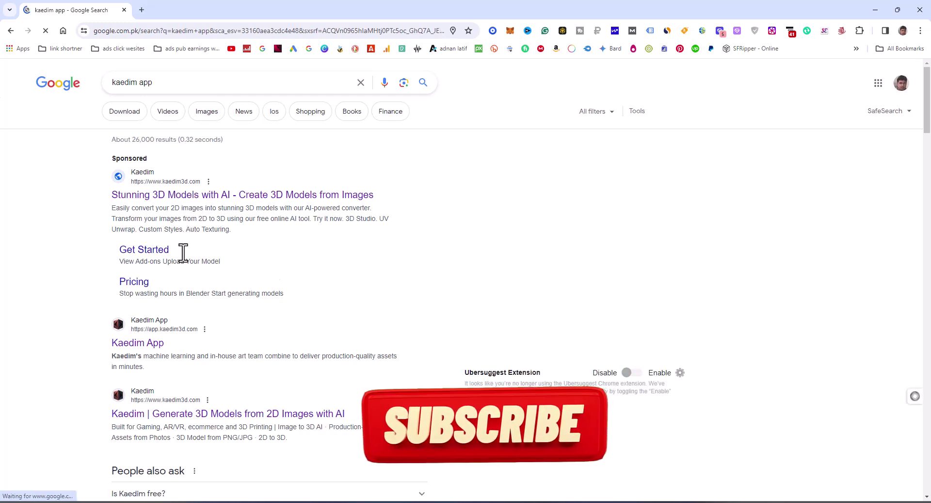
{"action": "left_click", "coordinate": [220, 195]}
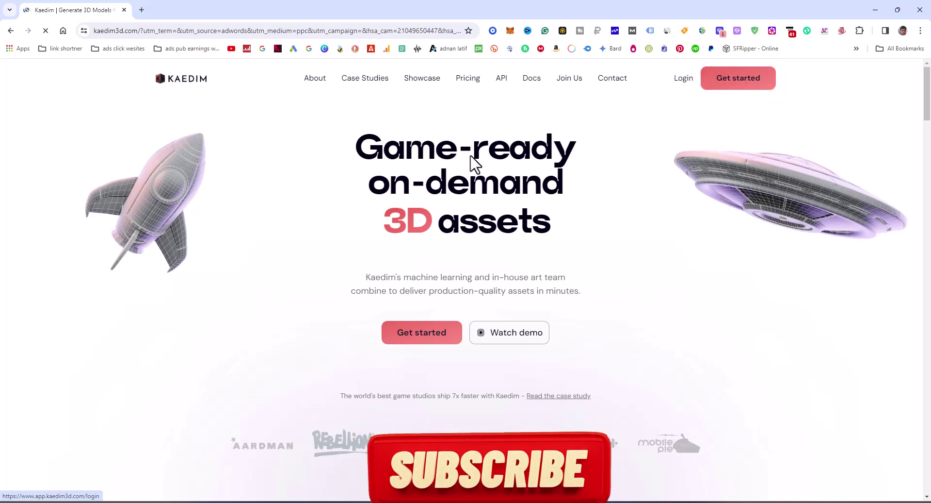
Look over the Kaedim homepage, enter the web app through its login and open the model creation page
{"action": "scroll", "coordinate": [474, 160], "scroll_direction": "down", "scroll_amount": 10}
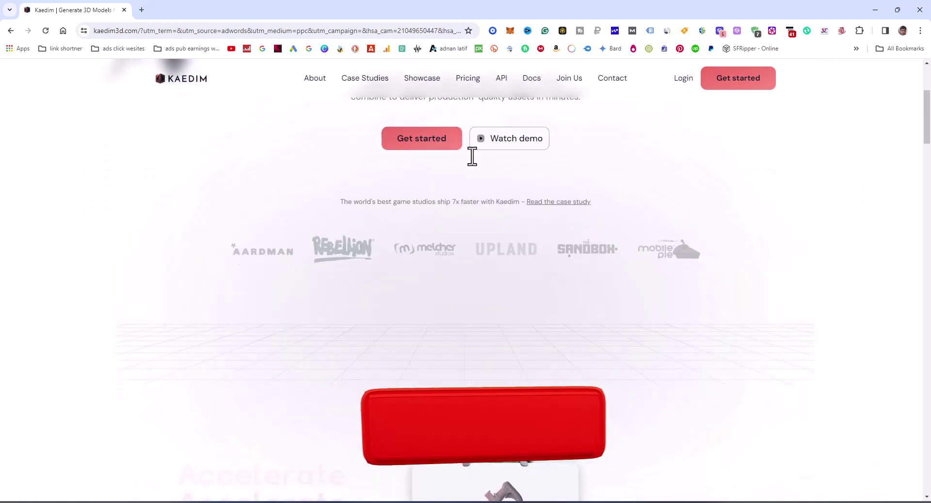
{"action": "scroll", "coordinate": [472, 157], "scroll_direction": "down", "scroll_amount": 15}
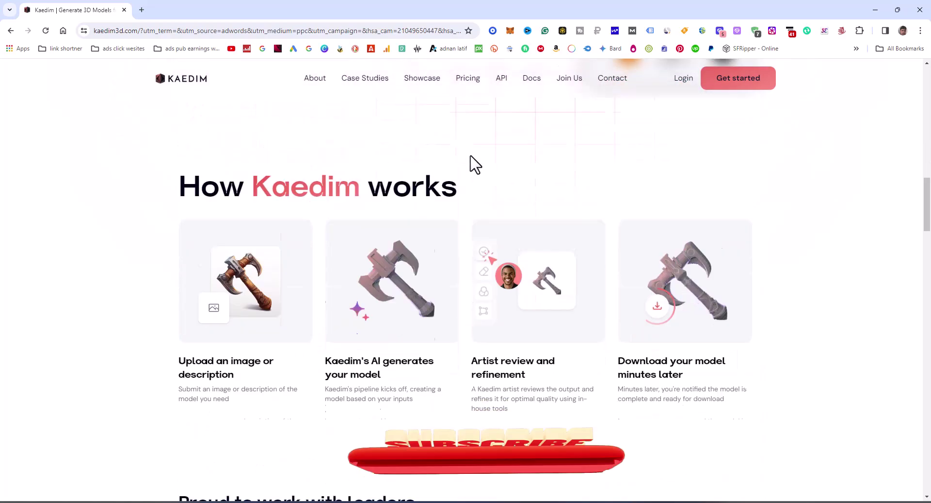
{"action": "scroll", "coordinate": [474, 163], "scroll_direction": "down", "scroll_amount": 4}
{"action": "scroll", "coordinate": [474, 163], "scroll_direction": "up", "scroll_amount": 20}
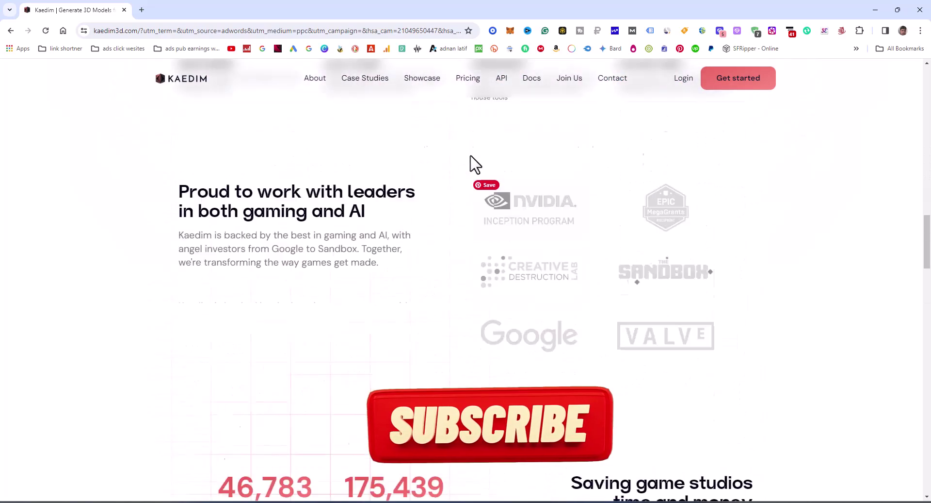
{"action": "scroll", "coordinate": [474, 162], "scroll_direction": "up", "scroll_amount": 10}
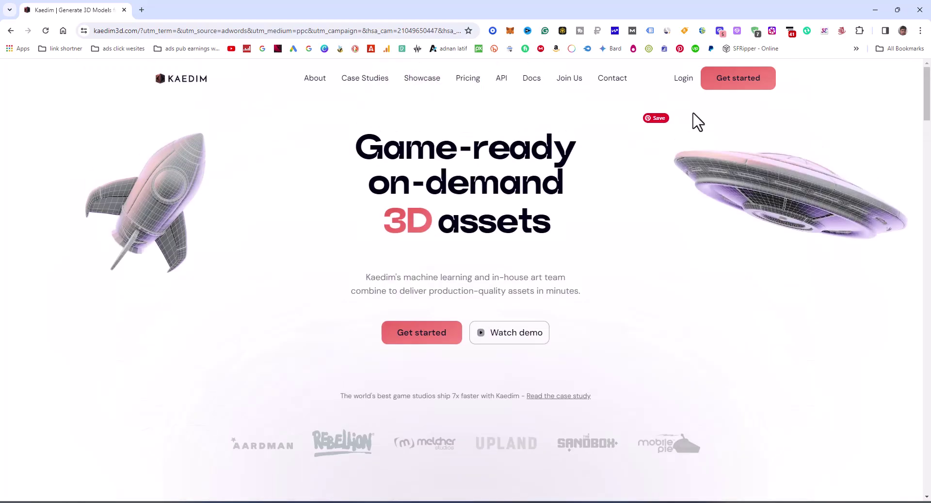
{"action": "left_click", "coordinate": [685, 78]}
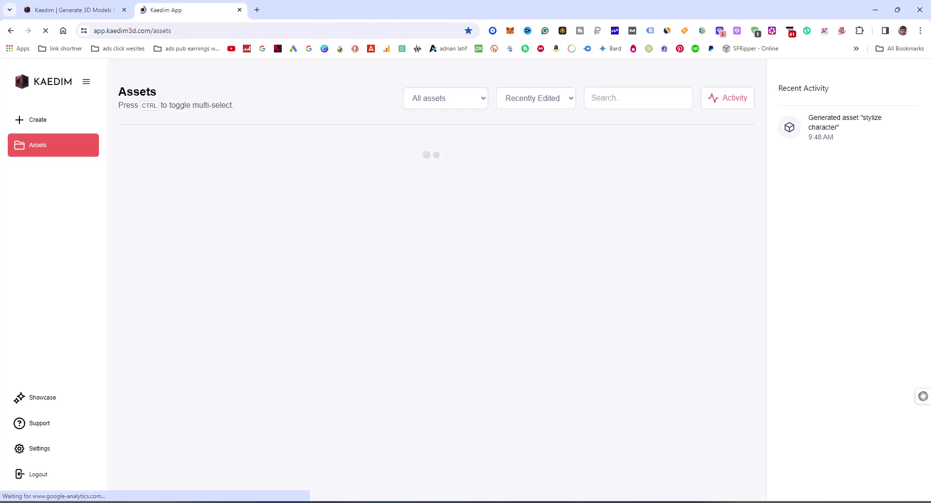
{"action": "left_click", "coordinate": [40, 121]}
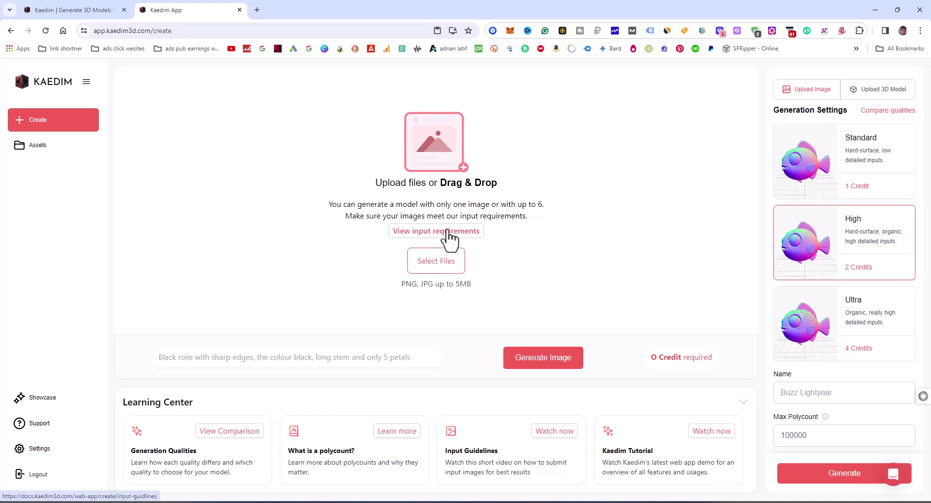
Open the input requirements documentation and read through the Upload Your Model and Poly Count pages
{"action": "left_click", "coordinate": [449, 232]}
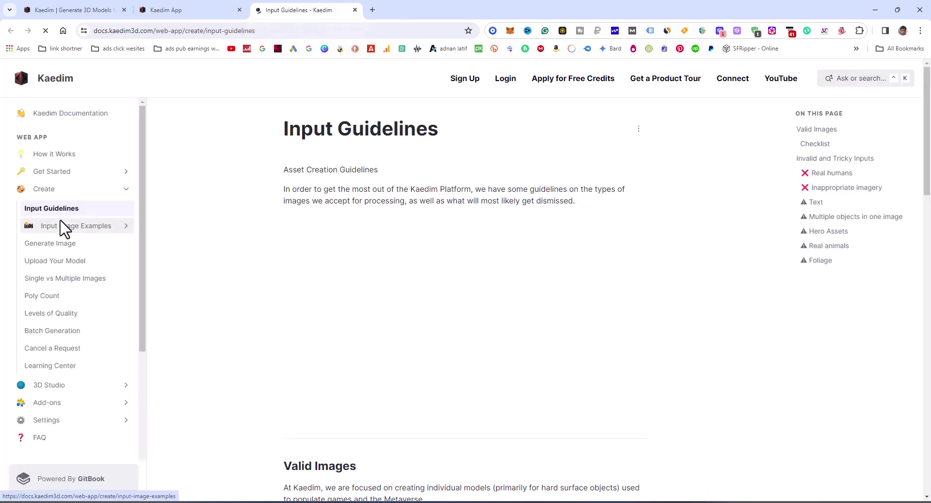
{"action": "left_click", "coordinate": [55, 266]}
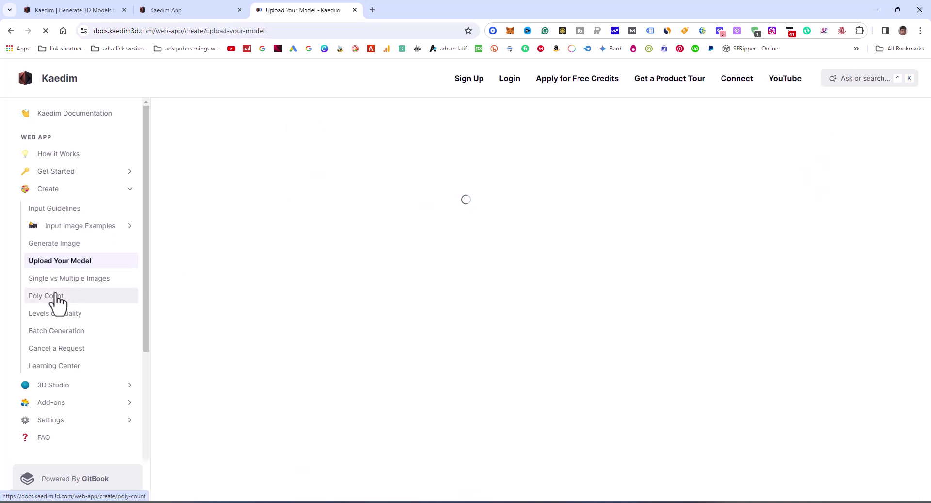
{"action": "left_click", "coordinate": [56, 295]}
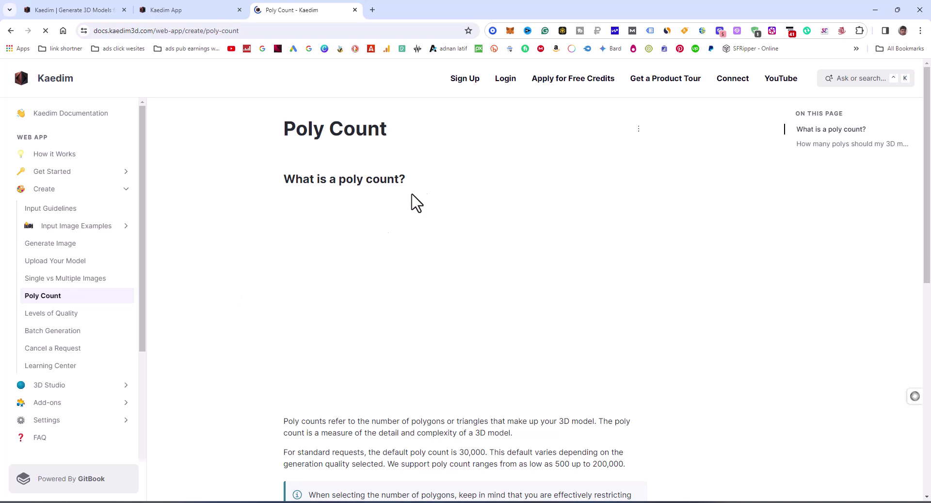
{"action": "scroll", "coordinate": [475, 342], "scroll_direction": "down", "scroll_amount": 10}
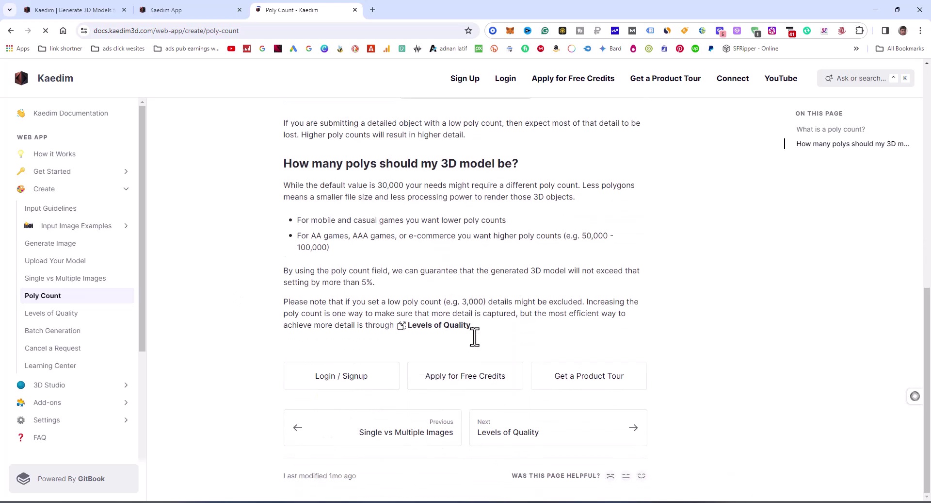
{"action": "scroll", "coordinate": [474, 335], "scroll_direction": "up", "scroll_amount": 6}
{"action": "scroll", "coordinate": [475, 335], "scroll_direction": "up", "scroll_amount": 5}
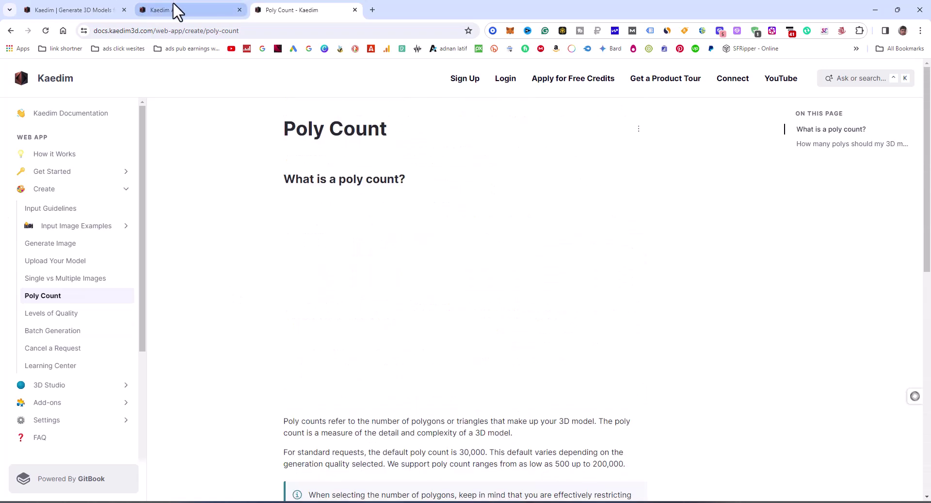
Return to the Kaedim creation page and upload the kid's front-view image and the side view Default_stylize_kid_standing_in_Tpose_without_background_front_3.png
{"action": "left_click", "coordinate": [187, 11]}
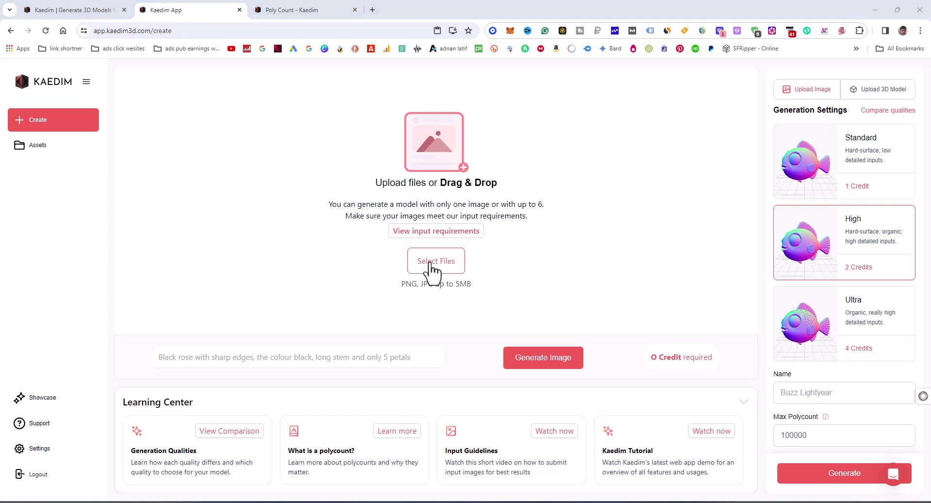
{"action": "left_click", "coordinate": [432, 268]}
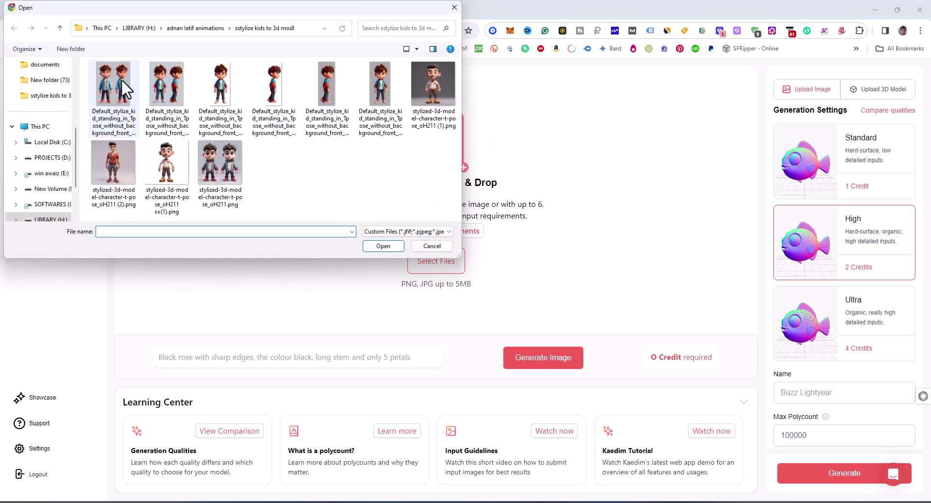
{"action": "left_click", "coordinate": [386, 124]}
{"action": "left_click", "coordinate": [383, 246]}
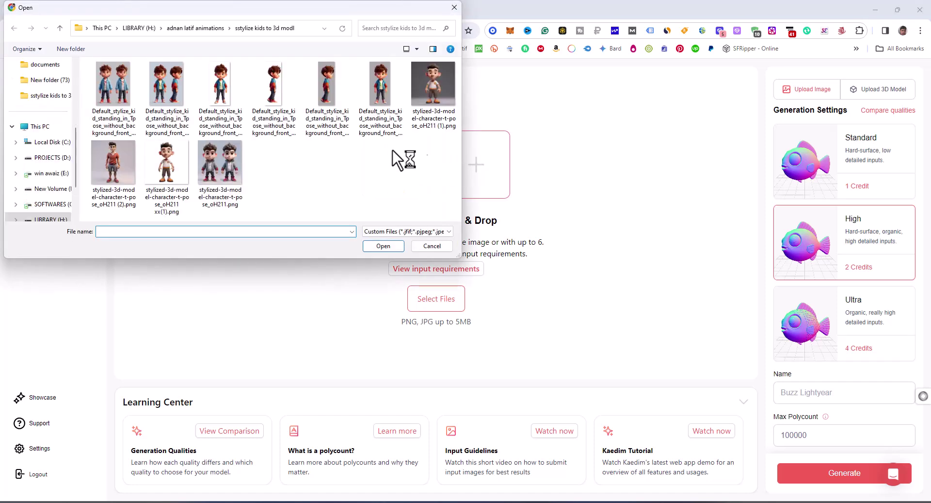
{"action": "left_click", "coordinate": [323, 88]}
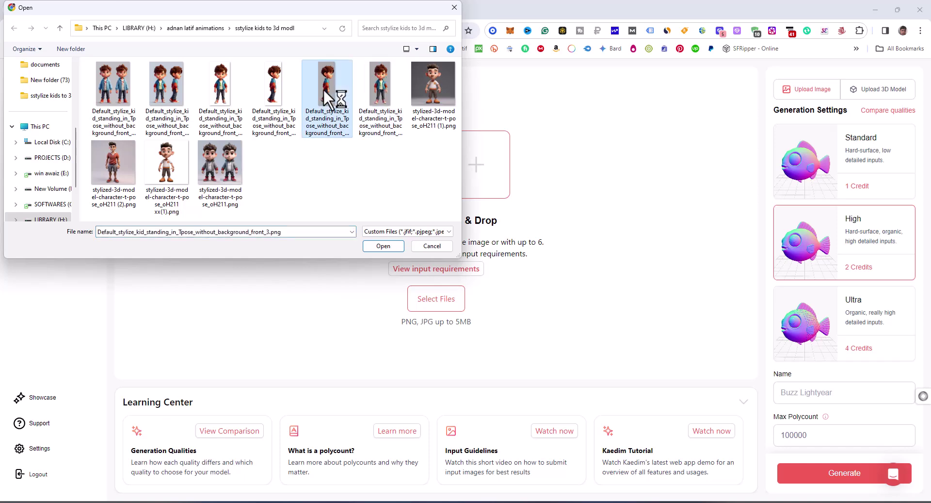
{"action": "left_click", "coordinate": [384, 247]}
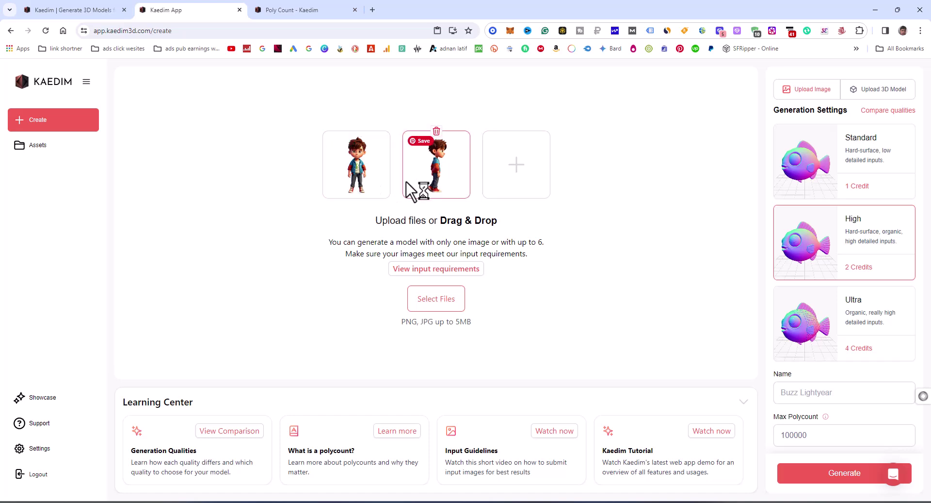
Name the model "stylize character" and set its height to 24 inches
{"action": "left_click", "coordinate": [810, 396]}
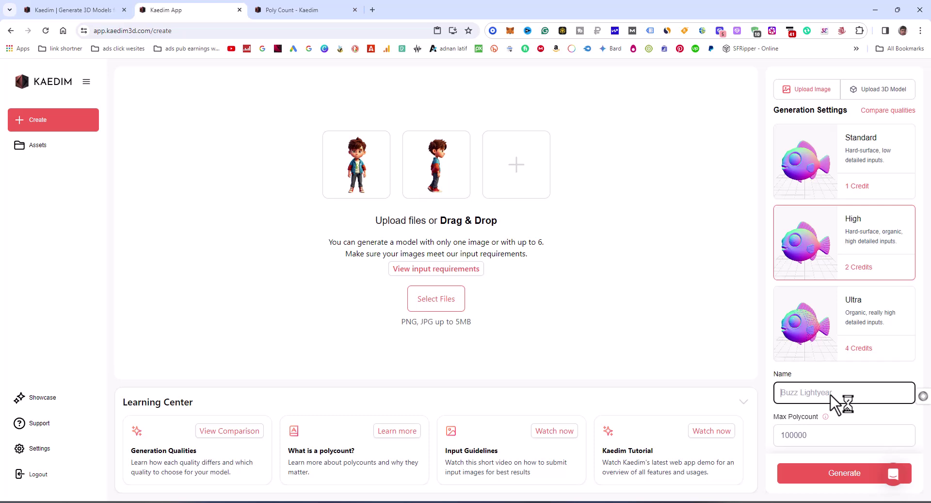
{"action": "type", "text": "stylize character"}
{"action": "scroll", "coordinate": [825, 411], "scroll_direction": "down", "scroll_amount": 1}
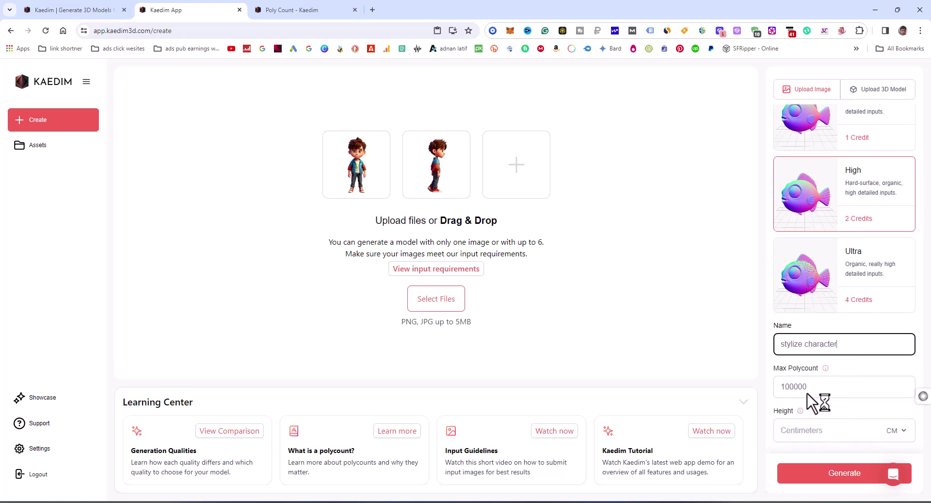
{"action": "left_click", "coordinate": [897, 431]}
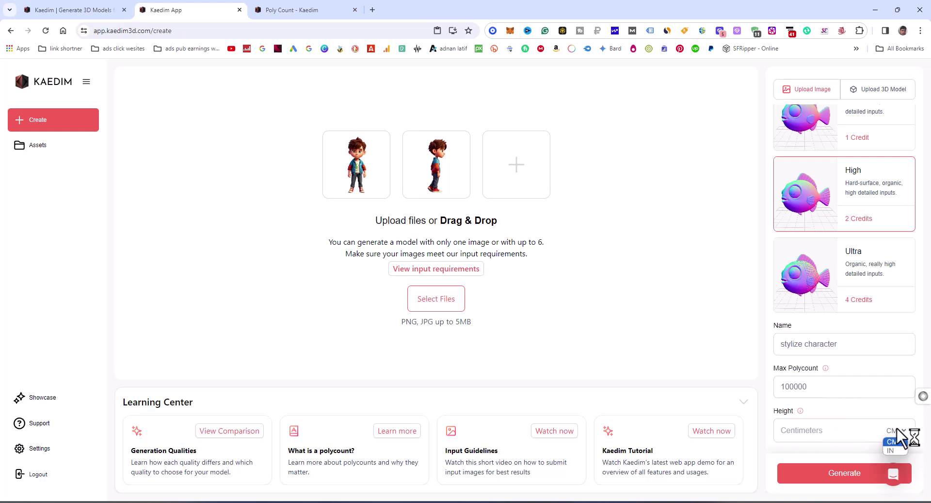
{"action": "left_click", "coordinate": [895, 447]}
{"action": "left_click", "coordinate": [833, 430]}
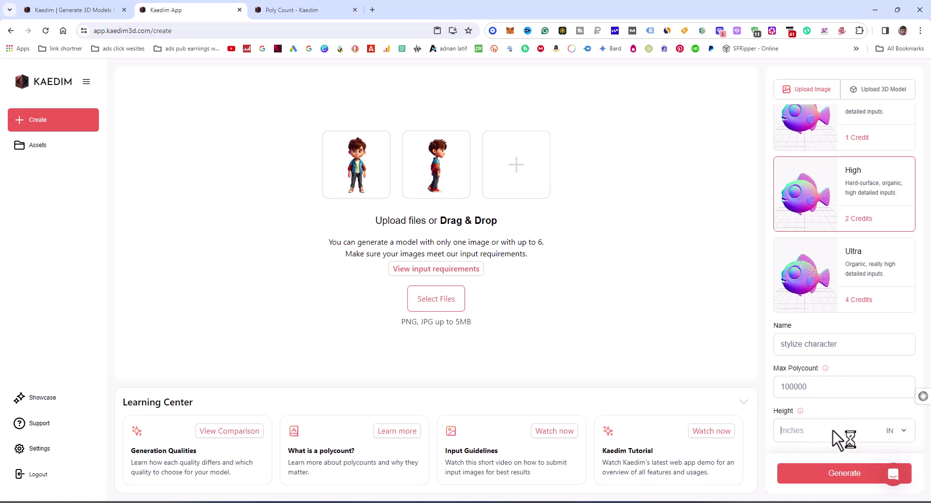
{"action": "type", "text": "24"}
Consult the Poly Count documentation on how many polygons to use, return to the creation page and generate the model
{"action": "left_click", "coordinate": [274, 11]}
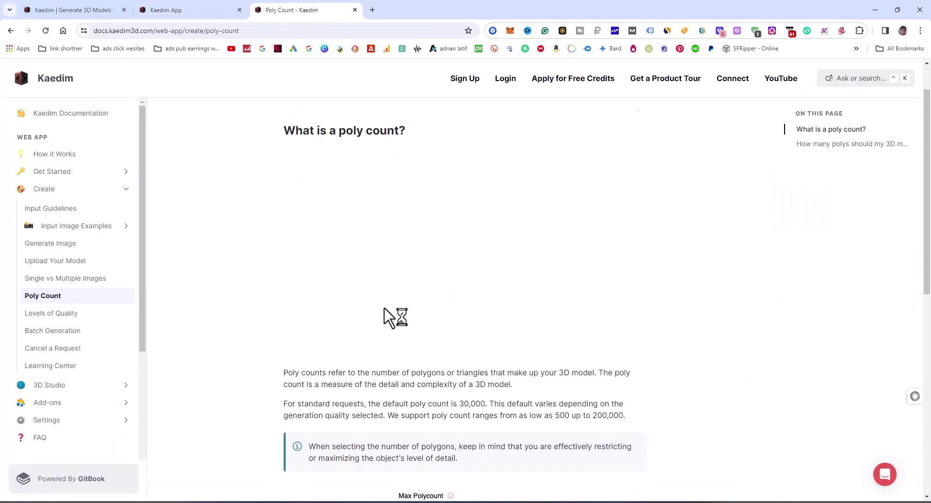
{"action": "scroll", "coordinate": [384, 307], "scroll_direction": "down", "scroll_amount": 8}
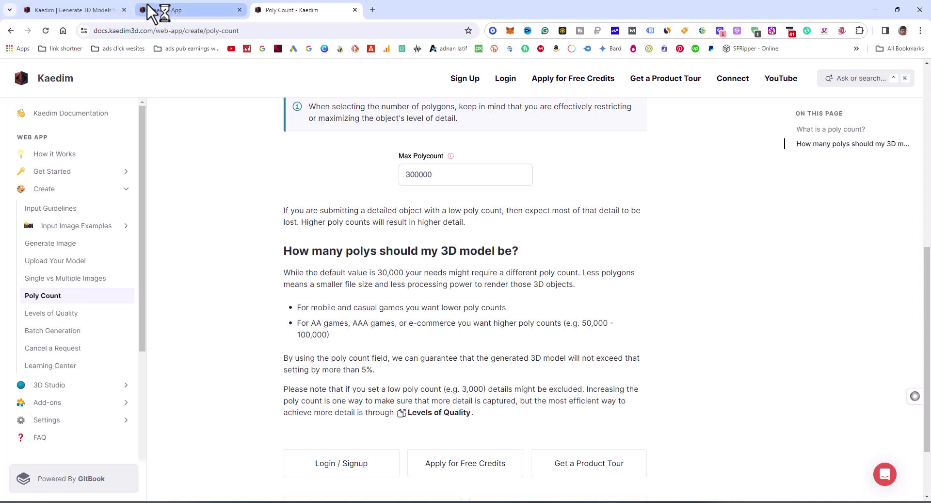
{"action": "left_click", "coordinate": [207, 11]}
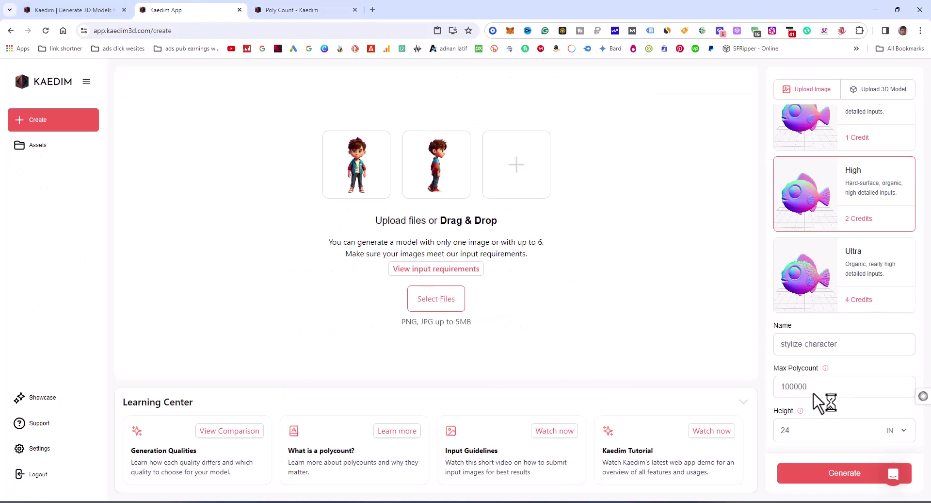
{"action": "left_click", "coordinate": [825, 476]}
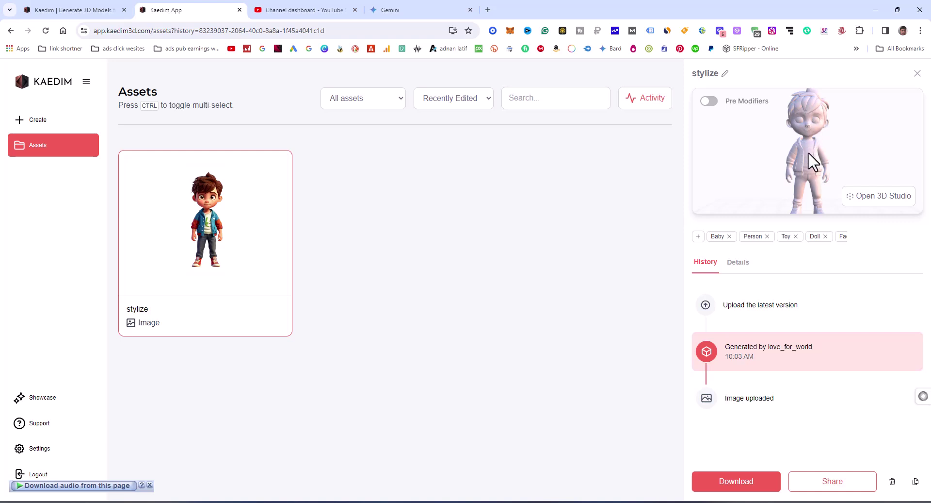
Open the generated stylize model in 3D Studio and examine its face, hair and clothing from the front, side and back
{"action": "left_click", "coordinate": [871, 196]}
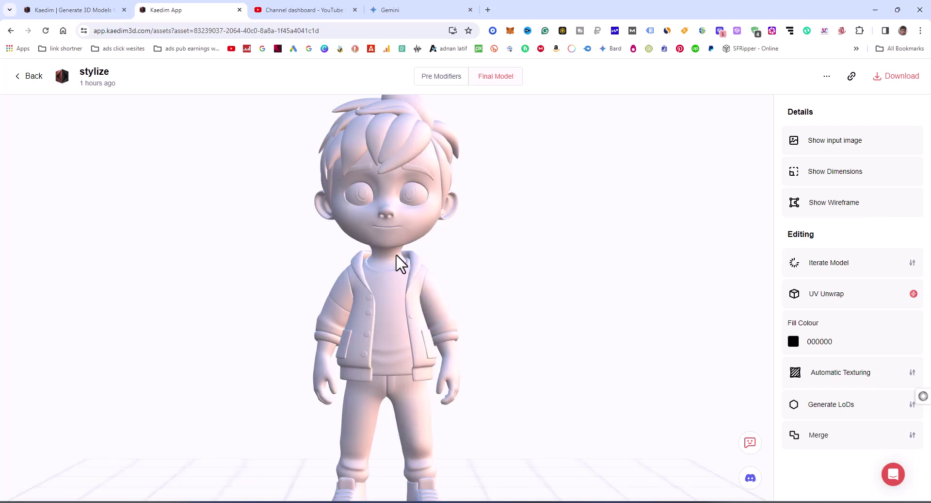
{"action": "mouse_move", "coordinate": [410, 359]}
{"action": "left_mouse_down"}
{"action": "mouse_move", "coordinate": [218, 340]}
{"action": "mouse_move", "coordinate": [197, 359]}
{"action": "mouse_move", "coordinate": [276, 391]}
{"action": "mouse_move", "coordinate": [423, 353]}
{"action": "mouse_move", "coordinate": [427, 365]}
{"action": "mouse_move", "coordinate": [406, 372]}
{"action": "left_mouse_up"}
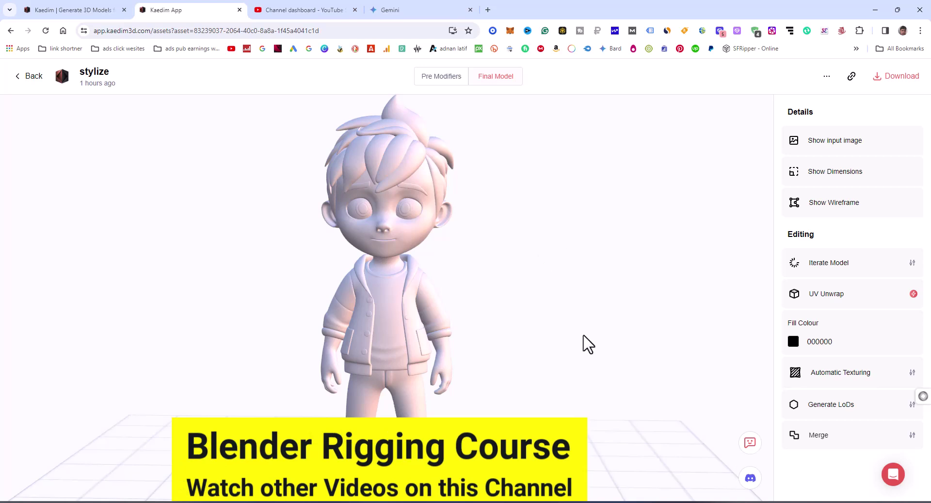
{"action": "scroll", "coordinate": [594, 310], "scroll_direction": "up", "scroll_amount": 3}
{"action": "scroll", "coordinate": [582, 329], "scroll_direction": "down", "scroll_amount": 5}
{"action": "scroll", "coordinate": [596, 337], "scroll_direction": "up", "scroll_amount": 5}
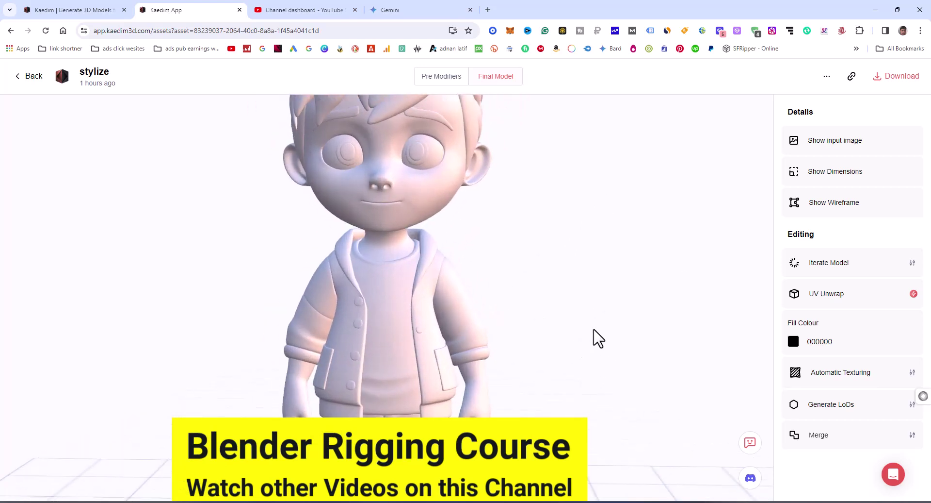
{"action": "scroll", "coordinate": [447, 284], "scroll_direction": "up", "scroll_amount": 2}
{"action": "left_click_drag", "start_coordinate": [447, 283], "coordinate": [349, 266]}
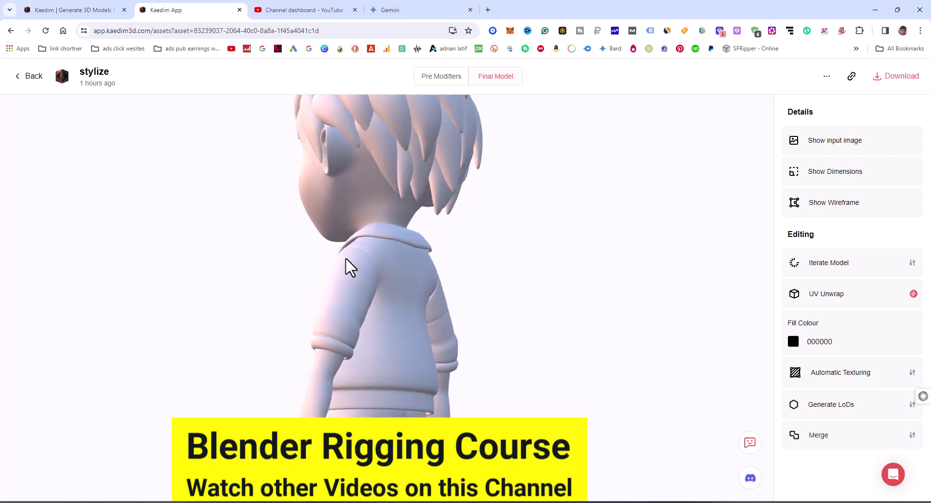
{"action": "scroll", "coordinate": [501, 285], "scroll_direction": "up", "scroll_amount": 2}
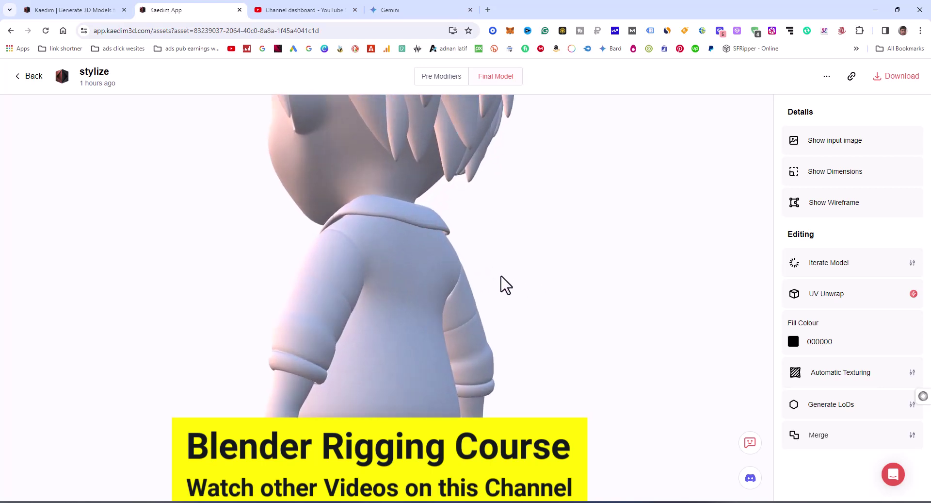
{"action": "left_click_drag", "start_coordinate": [370, 318], "coordinate": [526, 318]}
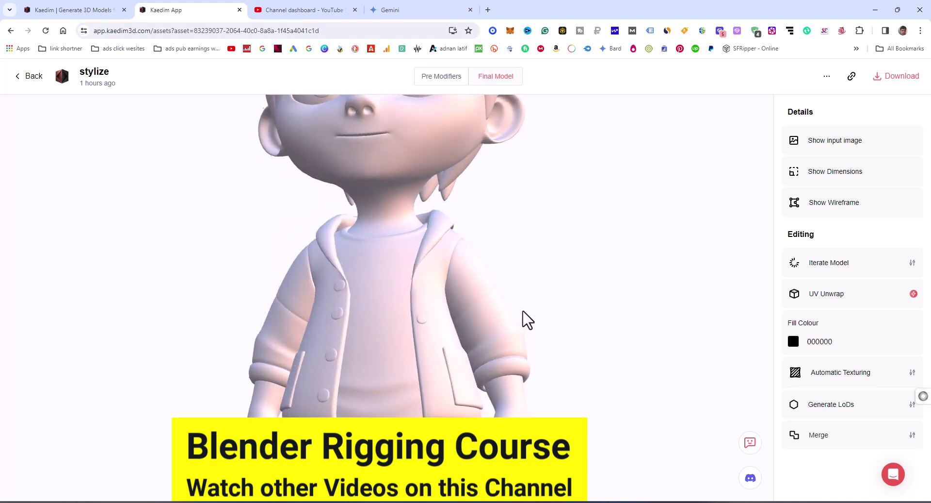
{"action": "scroll", "coordinate": [407, 301], "scroll_direction": "up", "scroll_amount": 2}
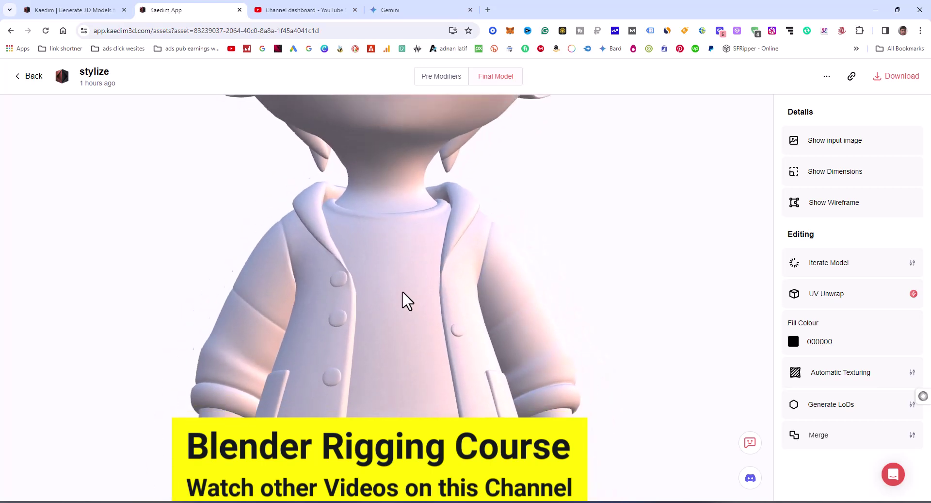
{"action": "left_click_drag", "start_coordinate": [407, 301], "coordinate": [407, 390]}
{"action": "scroll", "coordinate": [443, 214], "scroll_direction": "down", "scroll_amount": 2}
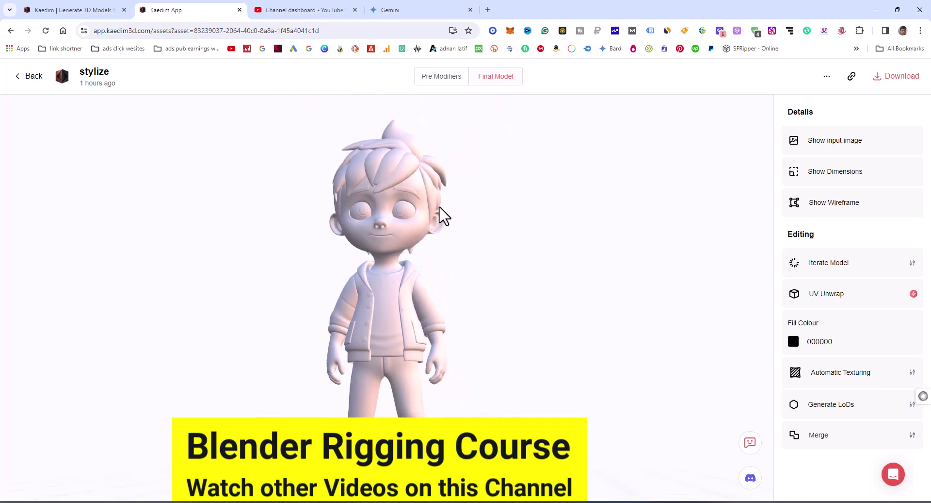
{"action": "left_click_drag", "start_coordinate": [404, 253], "coordinate": [424, 254]}
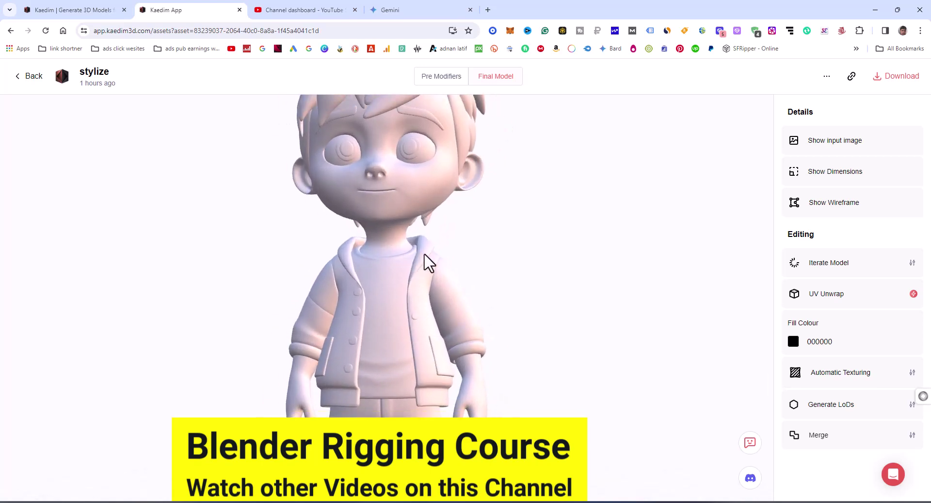
{"action": "mouse_move", "coordinate": [392, 315]}
{"action": "left_mouse_down"}
{"action": "mouse_move", "coordinate": [513, 318]}
{"action": "mouse_move", "coordinate": [373, 314]}
{"action": "left_mouse_up"}
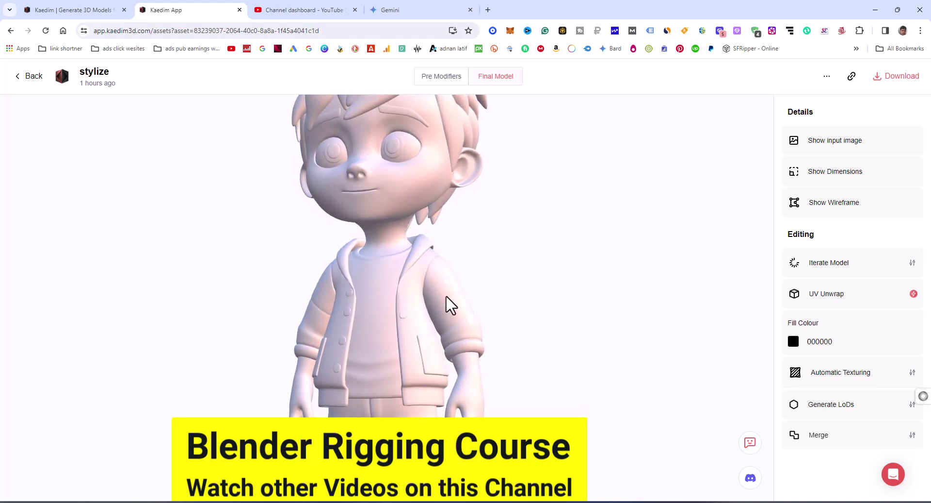
{"action": "left_click_drag", "start_coordinate": [382, 200], "coordinate": [398, 163]}
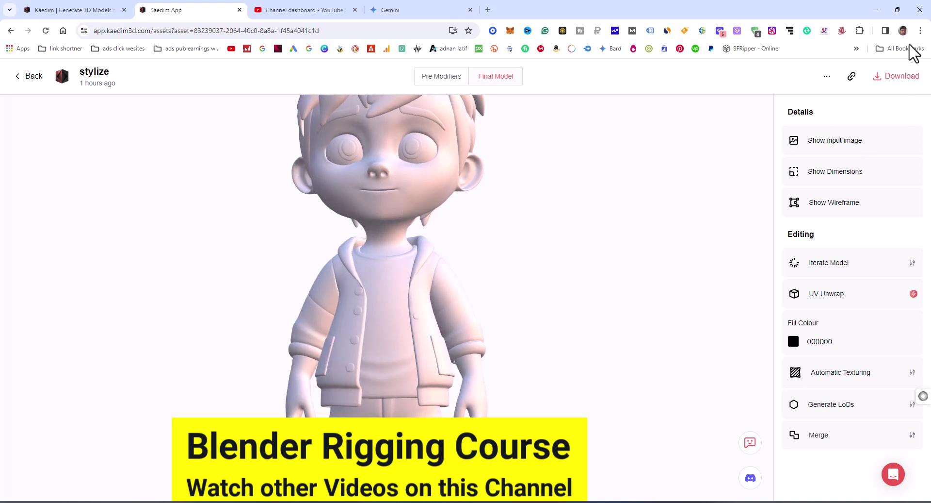
Request a download of the stylize model in all offered file formats and return to the Assets page
{"action": "left_click", "coordinate": [897, 78]}
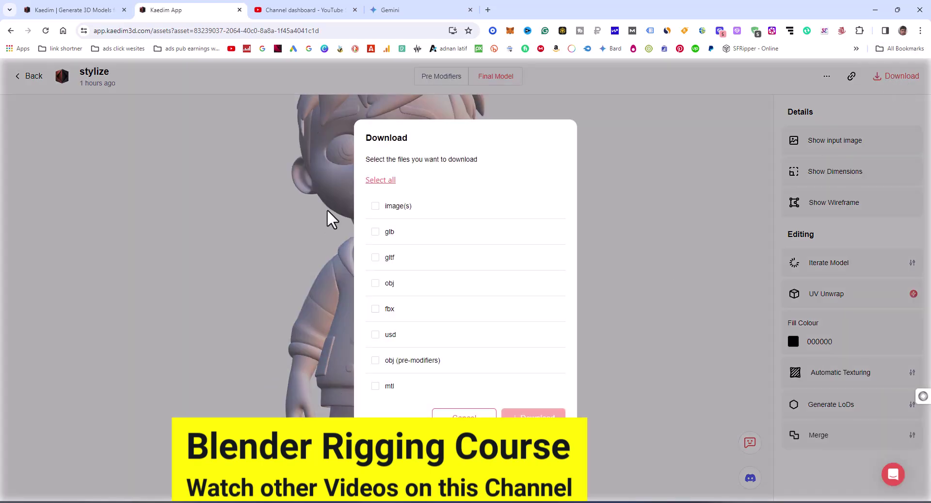
{"action": "left_click", "coordinate": [371, 181]}
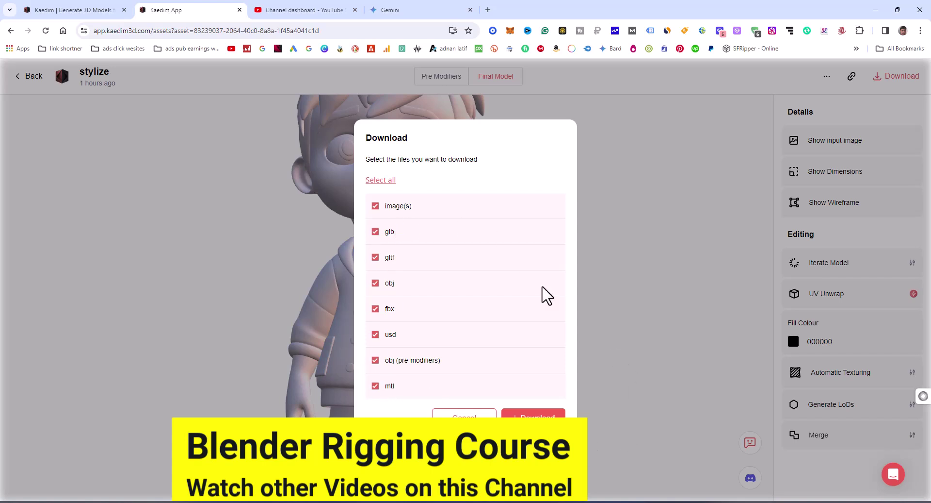
{"action": "left_click", "coordinate": [533, 413]}
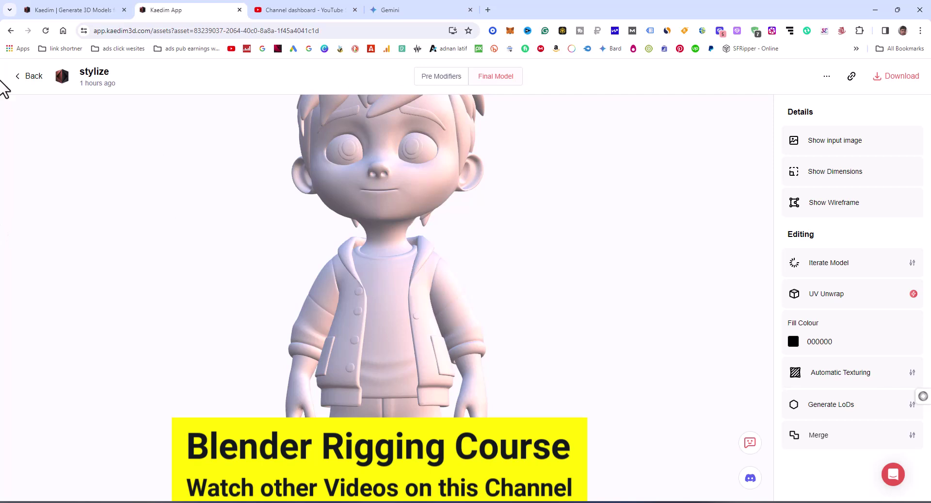
{"action": "left_click", "coordinate": [26, 77]}
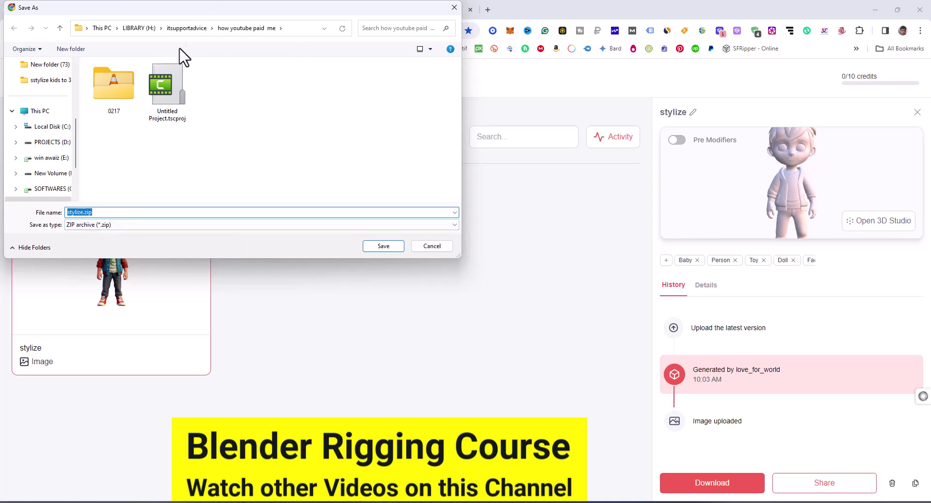
Save stylize.zip in the "kaedim app image to 3d" folder
{"action": "left_click", "coordinate": [46, 79]}
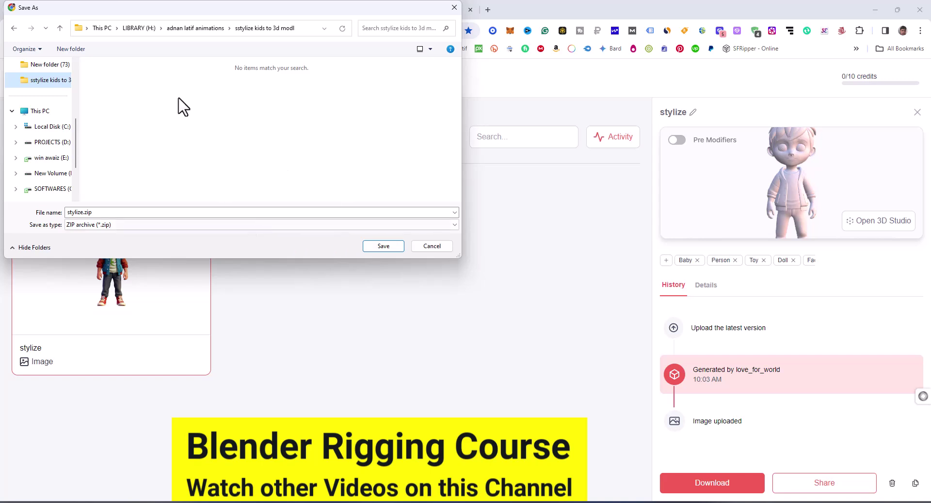
{"action": "left_click", "coordinate": [210, 28]}
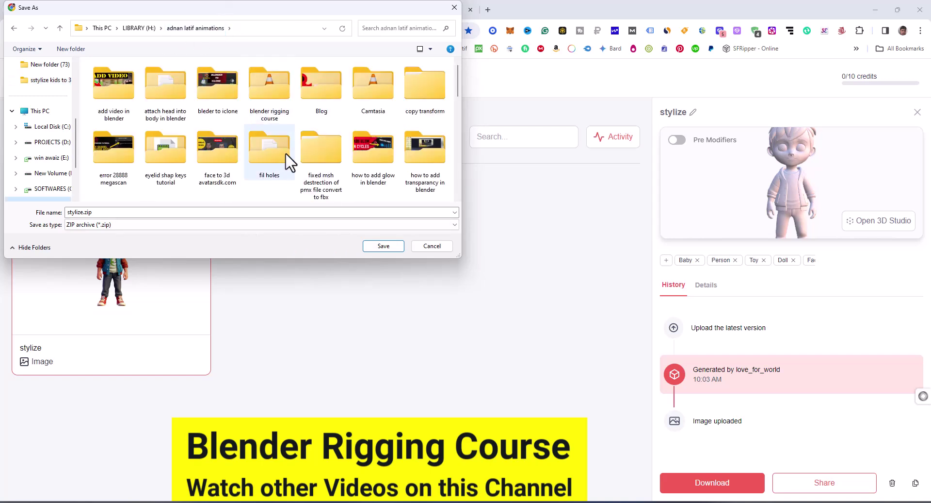
{"action": "scroll", "coordinate": [340, 161], "scroll_direction": "down", "scroll_amount": 5}
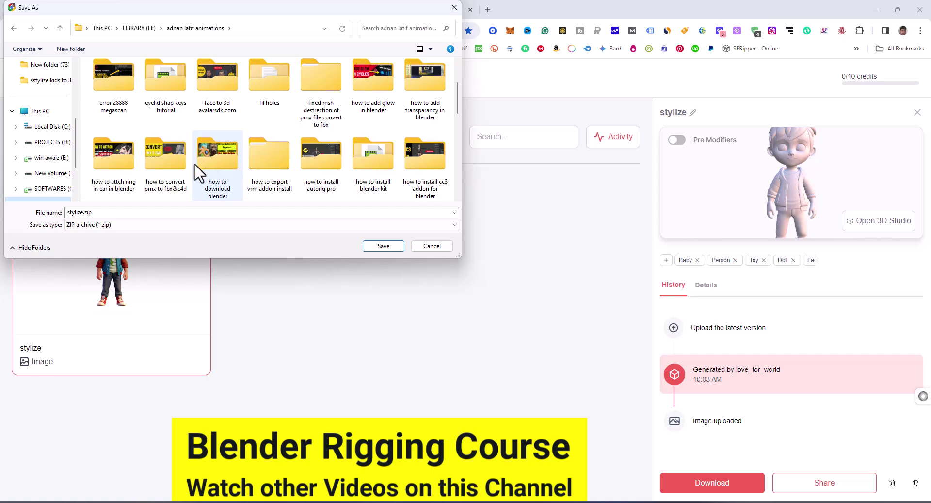
{"action": "scroll", "coordinate": [253, 168], "scroll_direction": "down", "scroll_amount": 1}
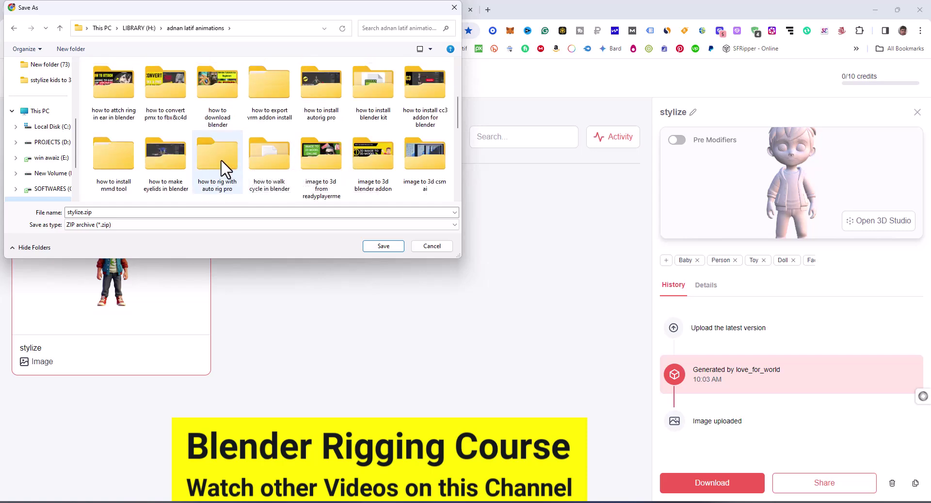
{"action": "scroll", "coordinate": [289, 130], "scroll_direction": "down", "scroll_amount": 1}
{"action": "scroll", "coordinate": [285, 121], "scroll_direction": "down", "scroll_amount": 1}
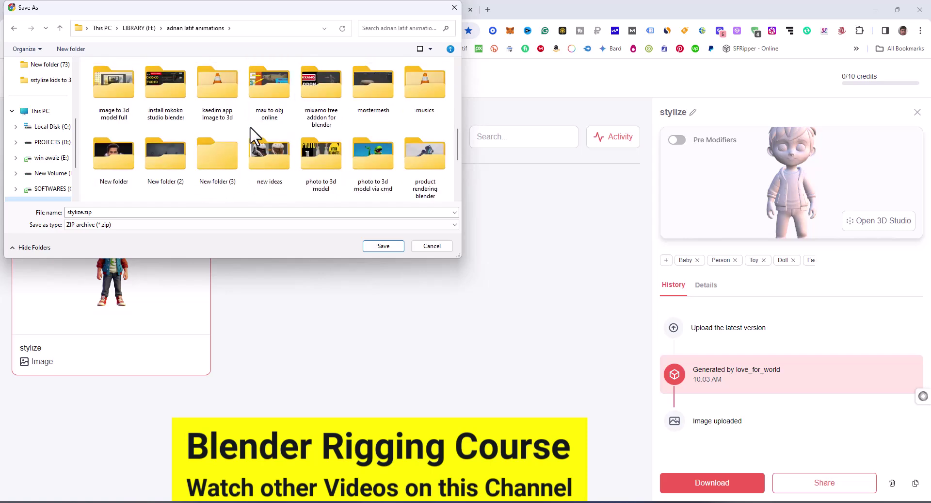
{"action": "double_click", "coordinate": [211, 89]}
{"action": "left_click", "coordinate": [379, 247]}
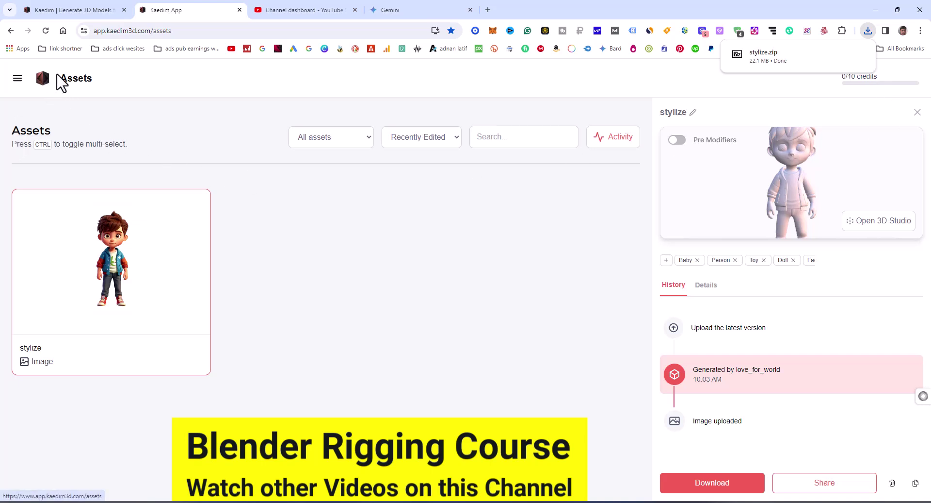
Expand the navigation sidebar, view the model creation page and return to the Assets page
{"action": "left_click", "coordinate": [18, 79]}
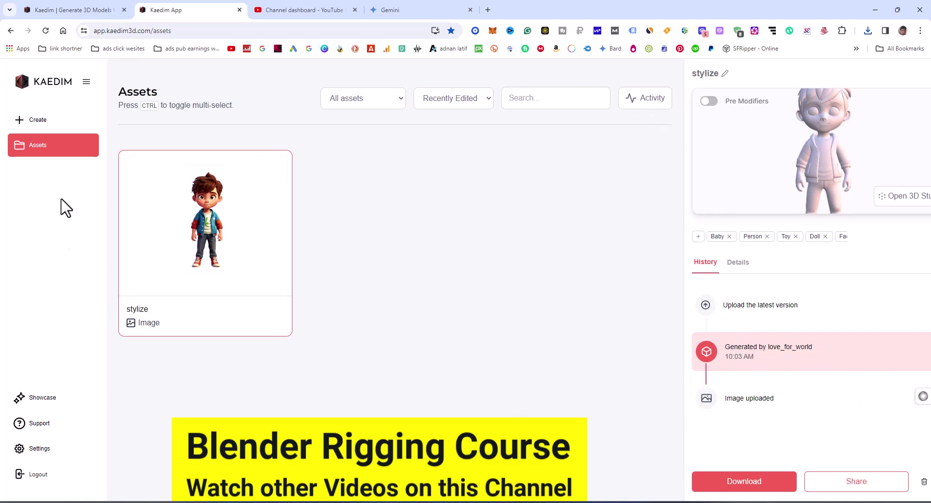
{"action": "left_click", "coordinate": [25, 121]}
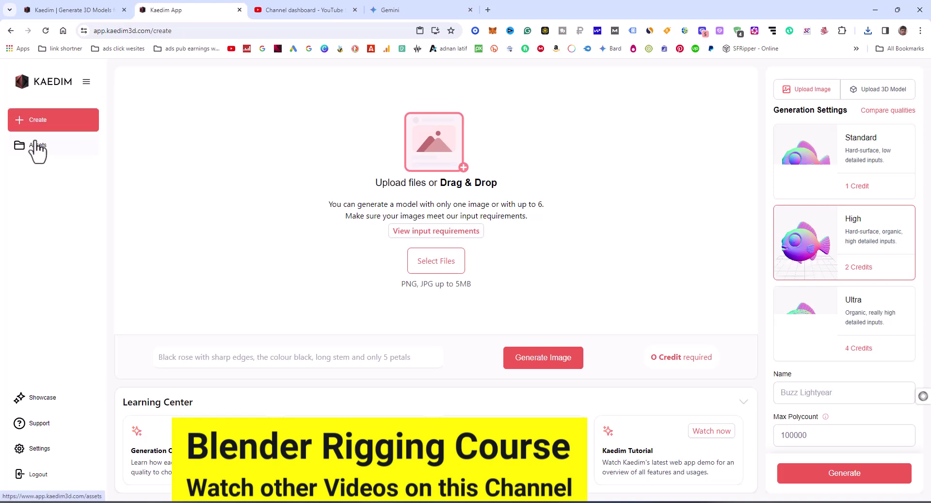
{"action": "left_click", "coordinate": [36, 146]}
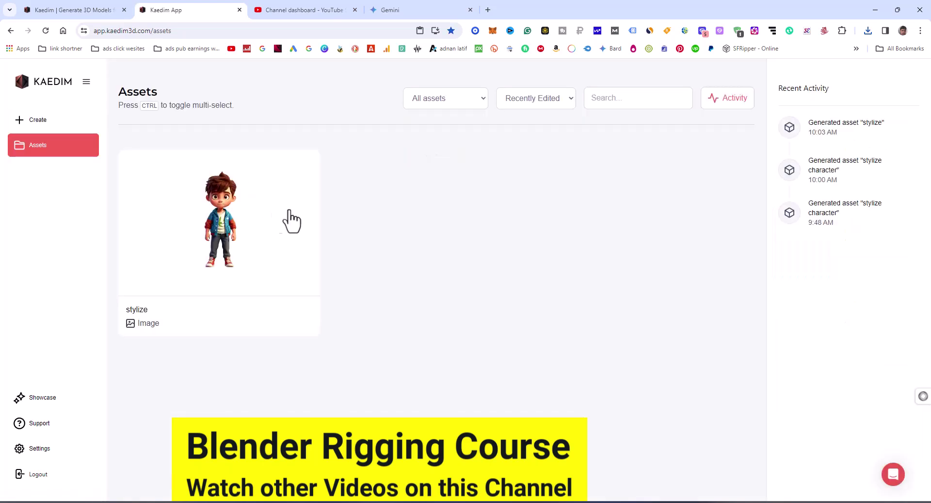
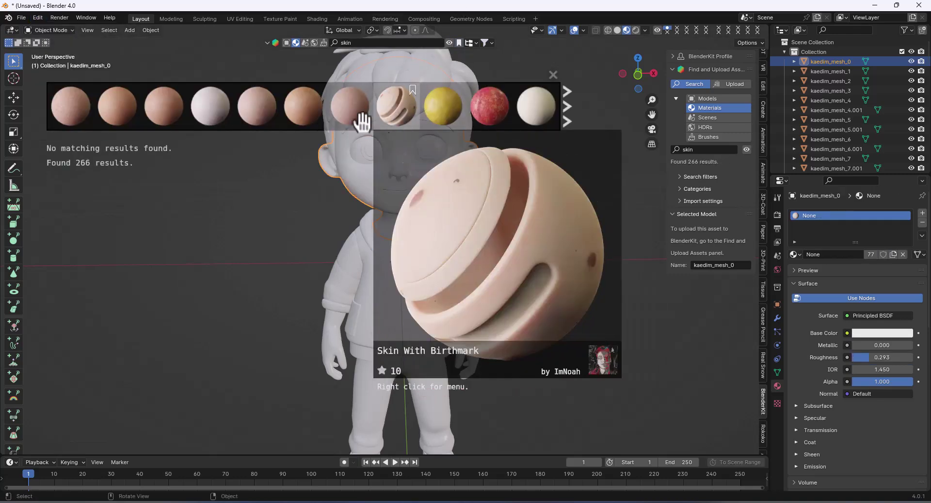
In Blender, browse further through the BlenderKit skin materials and apply Procedural Skin to the kid's head mesh
{"action": "left_click", "coordinate": [563, 105]}
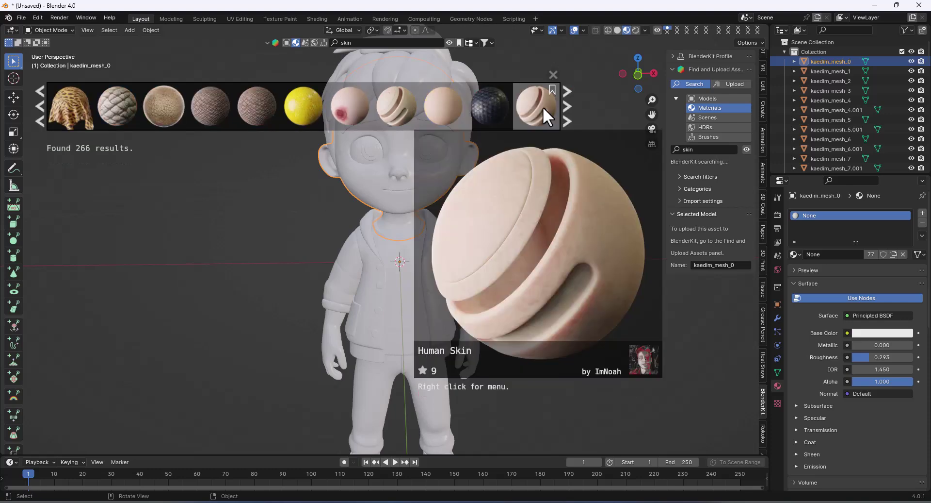
{"action": "mouse_move", "coordinate": [435, 116]}
{"action": "left_click_drag", "start_coordinate": [435, 116], "coordinate": [436, 233]}
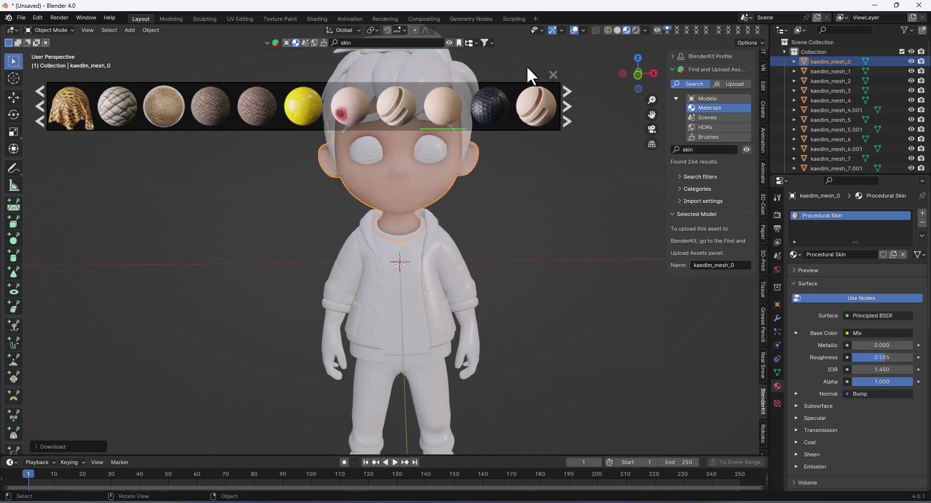
Undo the Procedural Skin material on the kid's head
{"action": "left_click", "coordinate": [452, 42]}
{"action": "scroll", "coordinate": [408, 173], "scroll_direction": "up", "scroll_amount": 4}
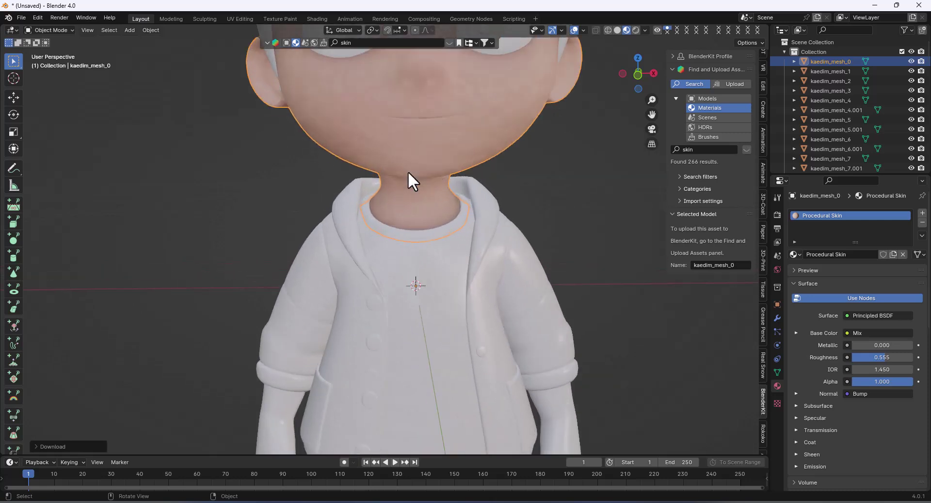
{"action": "scroll", "coordinate": [409, 170], "scroll_direction": "down", "scroll_amount": 5}
{"action": "left_click", "coordinate": [38, 18]}
{"action": "left_click", "coordinate": [51, 27]}
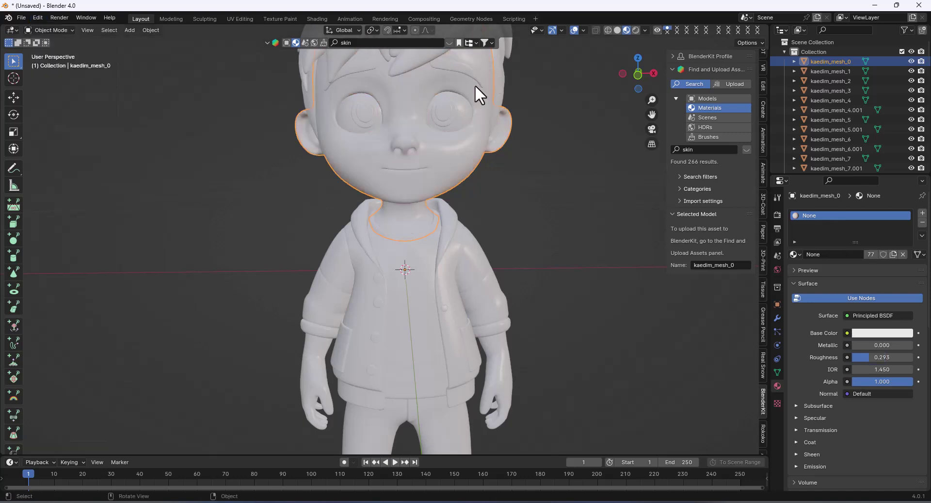
{"action": "scroll", "coordinate": [481, 135], "scroll_direction": "down", "scroll_amount": 2}
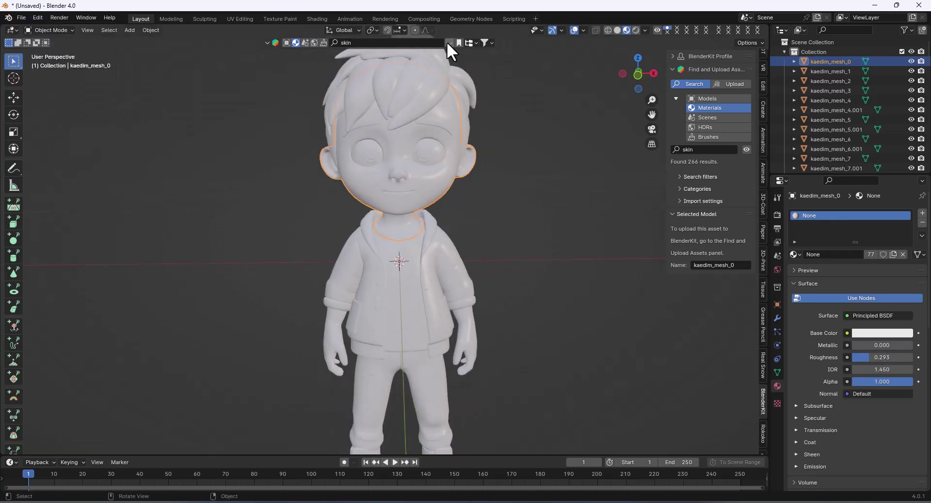
Browse on through the BlenderKit skin materials and apply SSS Skin Shader to the kid's head mesh
{"action": "left_click", "coordinate": [448, 42]}
{"action": "left_click", "coordinate": [568, 114]}
{"action": "mouse_move", "coordinate": [416, 113]}
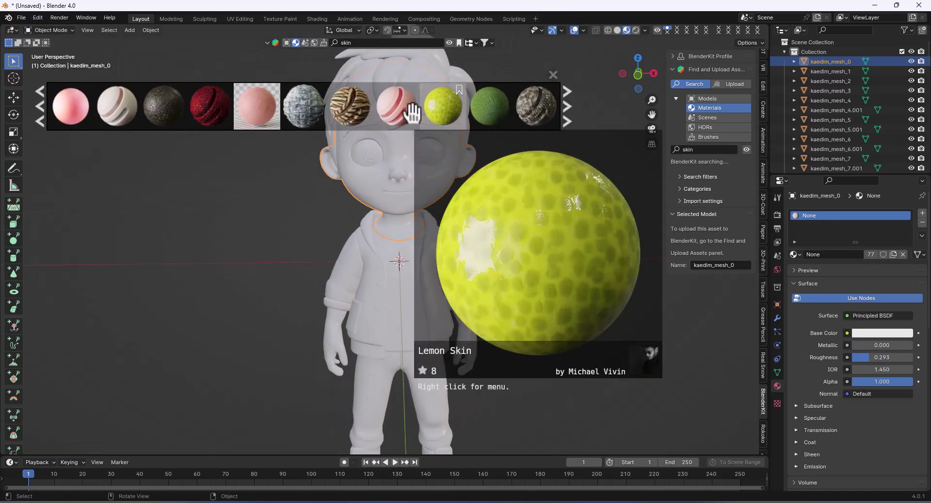
{"action": "left_click", "coordinate": [406, 110]}
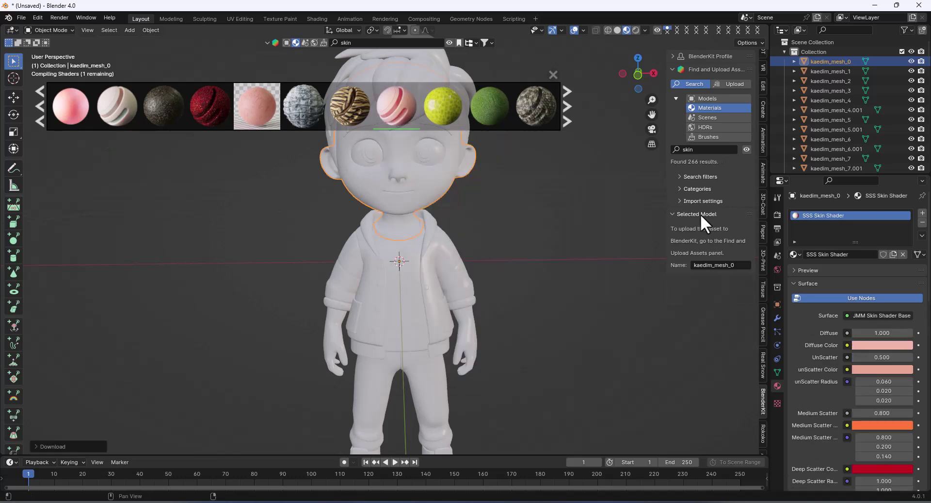
Assign the existing SSS Skin Shader material to both of the kid's arm meshes
{"action": "left_click", "coordinate": [467, 333]}
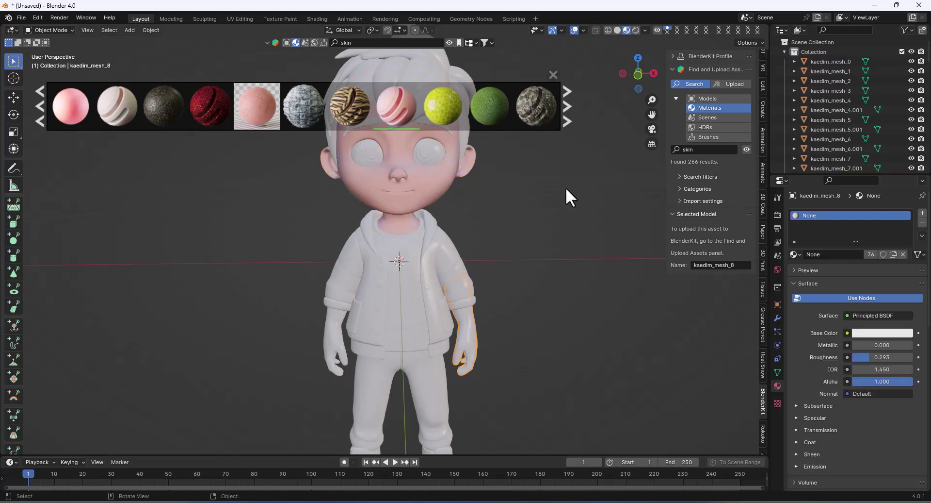
{"action": "left_click", "coordinate": [797, 255]}
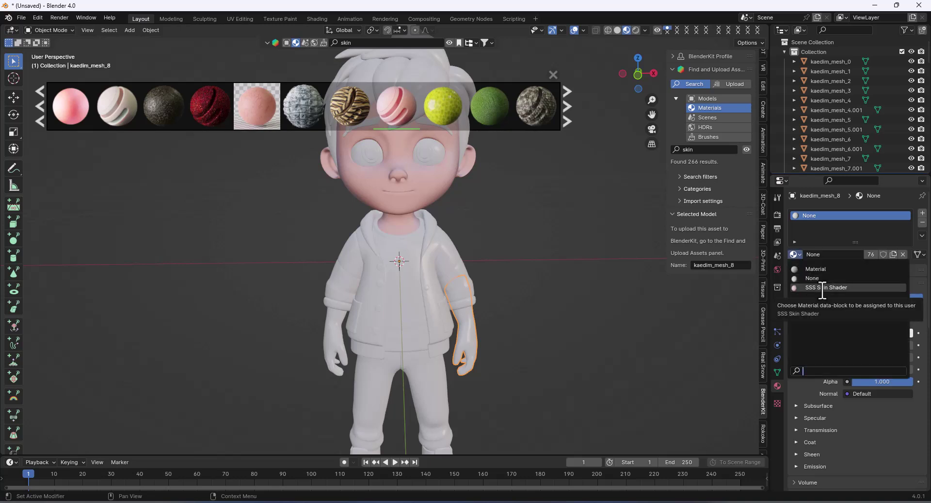
{"action": "left_click", "coordinate": [822, 287]}
{"action": "left_click", "coordinate": [336, 330]}
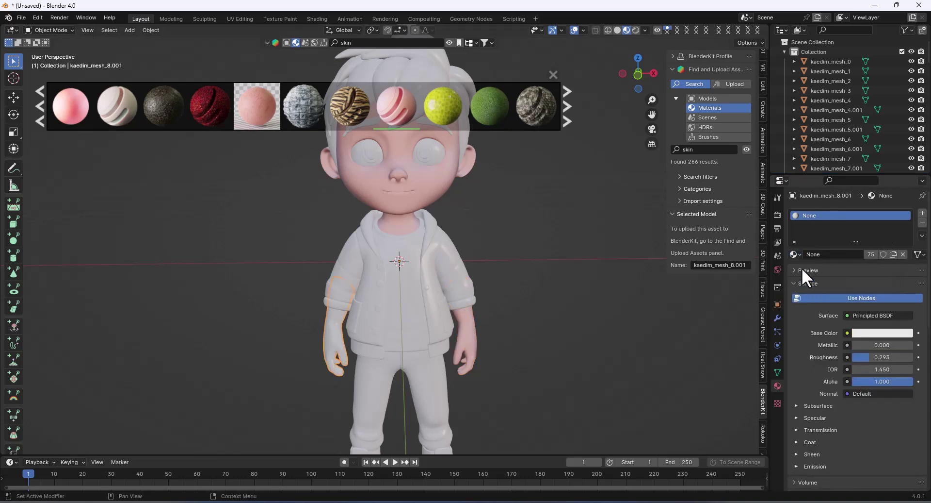
{"action": "left_click", "coordinate": [794, 254]}
{"action": "left_click", "coordinate": [822, 287]}
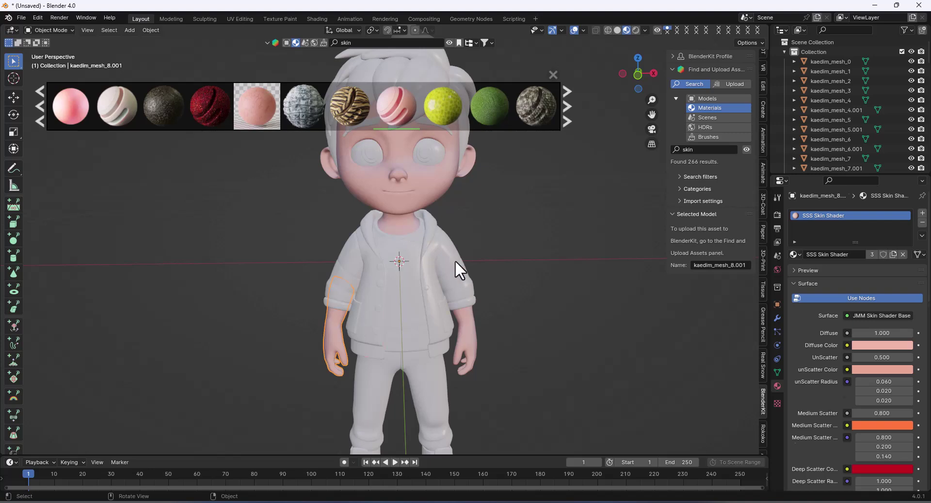
Hide the material results and load image0.png from the stylize folder as a reference image
{"action": "left_click", "coordinate": [507, 500]}
{"action": "left_click", "coordinate": [508, 499]}
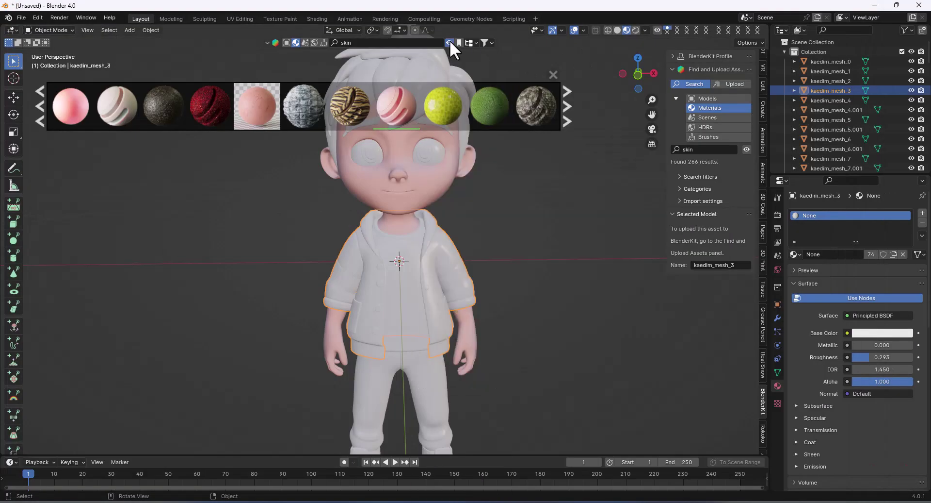
{"action": "left_click", "coordinate": [450, 43]}
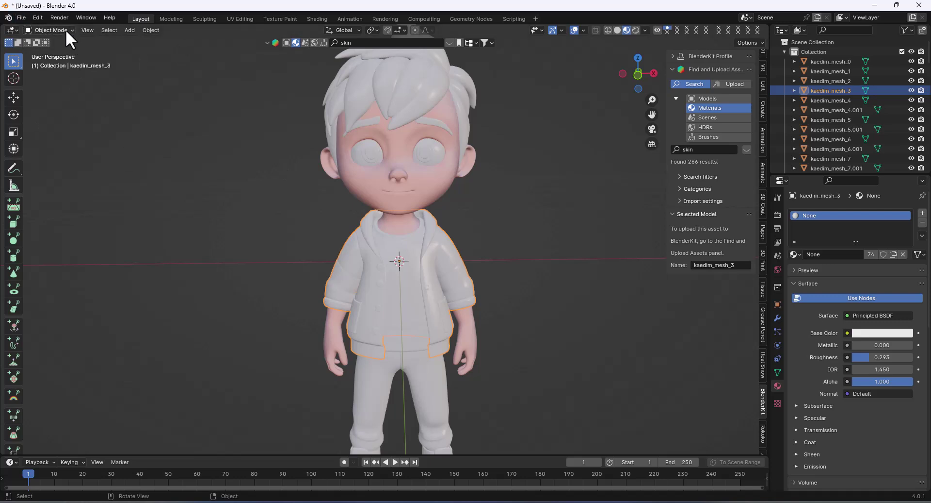
{"action": "left_click", "coordinate": [129, 30]}
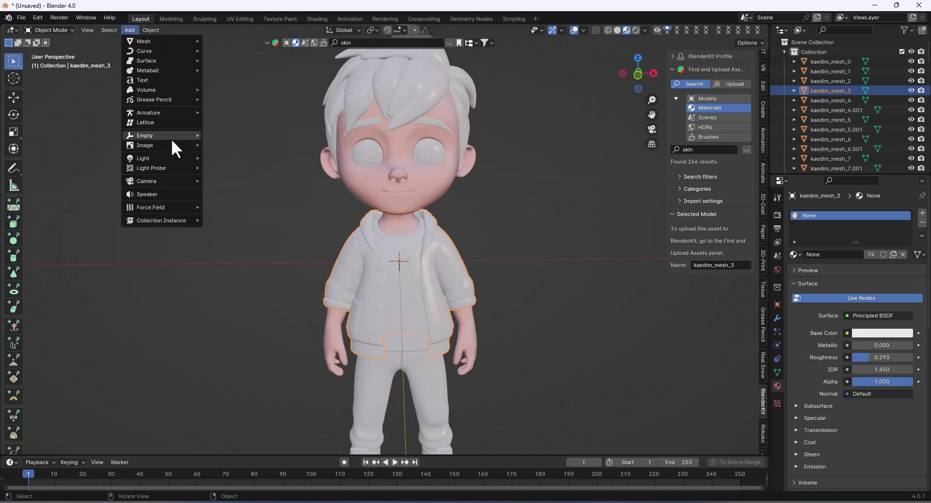
{"action": "mouse_move", "coordinate": [168, 148]}
{"action": "left_click", "coordinate": [229, 141]}
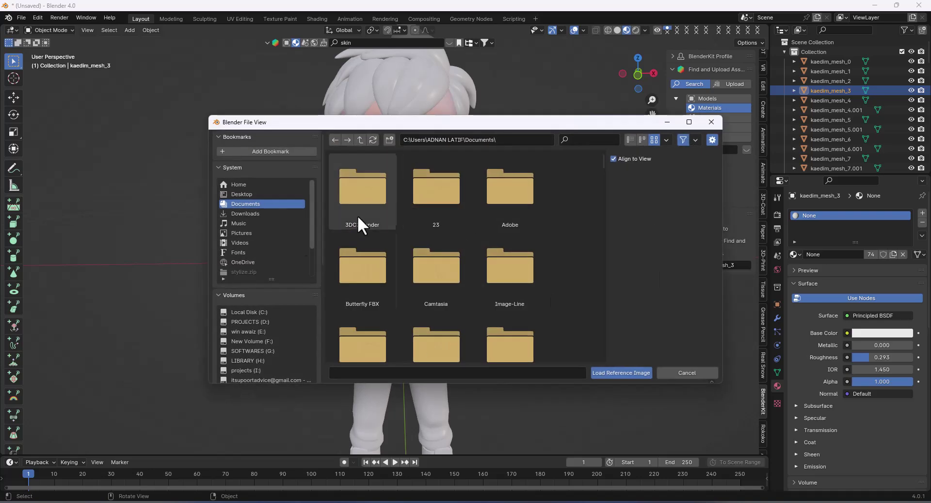
{"action": "scroll", "coordinate": [245, 293], "scroll_direction": "down", "scroll_amount": 5}
{"action": "left_click", "coordinate": [245, 330]}
{"action": "left_click", "coordinate": [374, 191]}
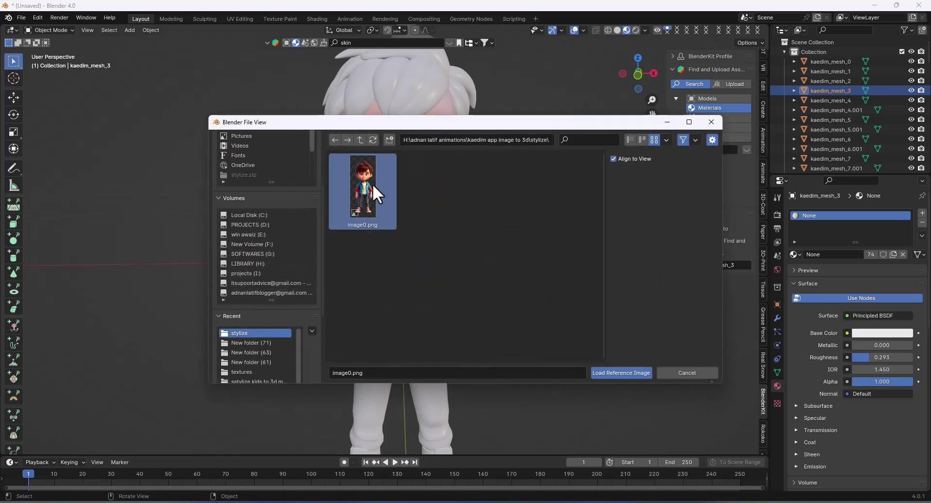
{"action": "left_click", "coordinate": [645, 371]}
Move the reference image beside the kid and scale it up to roughly the model's height
{"action": "scroll", "coordinate": [437, 194], "scroll_direction": "down", "scroll_amount": 10}
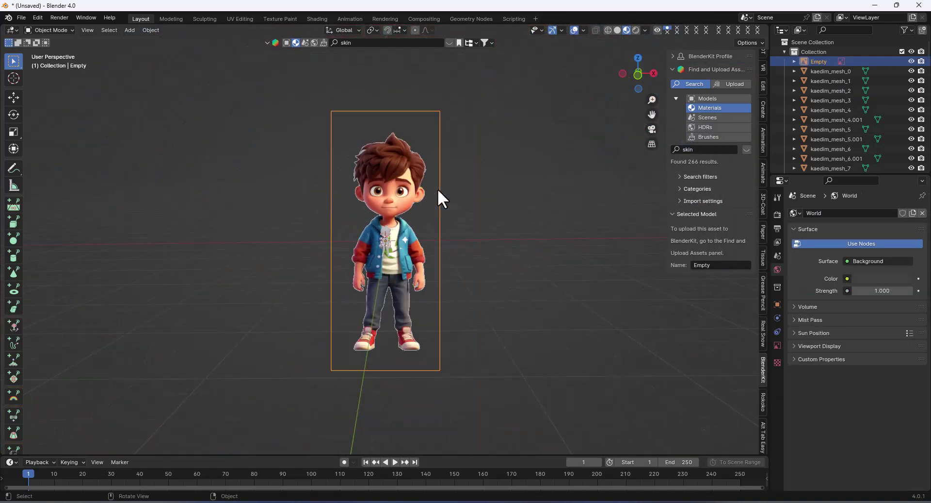
{"action": "left_click_drag", "start_coordinate": [437, 119], "coordinate": [358, 230]}
{"action": "scroll", "coordinate": [386, 260], "scroll_direction": "up", "scroll_amount": 8}
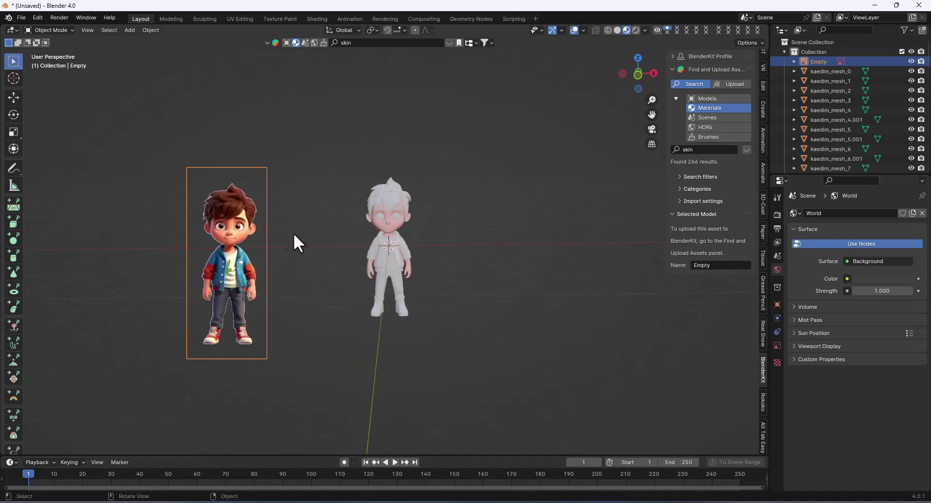
{"action": "left_click_drag", "start_coordinate": [266, 171], "coordinate": [224, 245]}
{"action": "left_click_drag", "start_coordinate": [208, 301], "coordinate": [300, 261]}
{"action": "scroll", "coordinate": [339, 277], "scroll_direction": "up", "scroll_amount": 6}
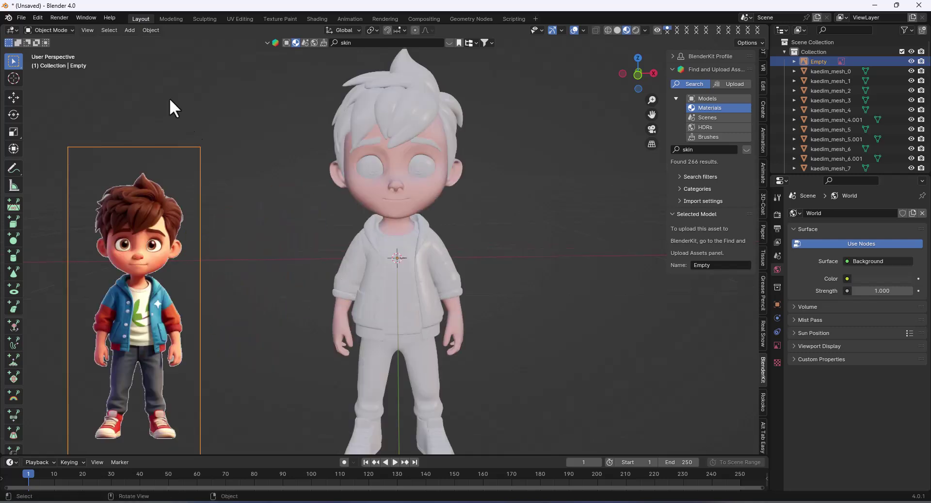
{"action": "left_click_drag", "start_coordinate": [201, 144], "coordinate": [266, 80]}
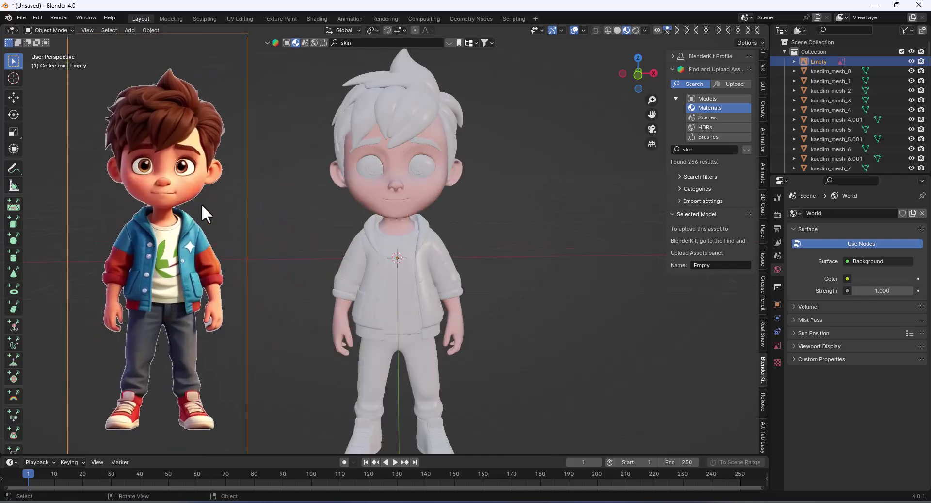
{"action": "left_click_drag", "start_coordinate": [652, 114], "coordinate": [681, 100]}
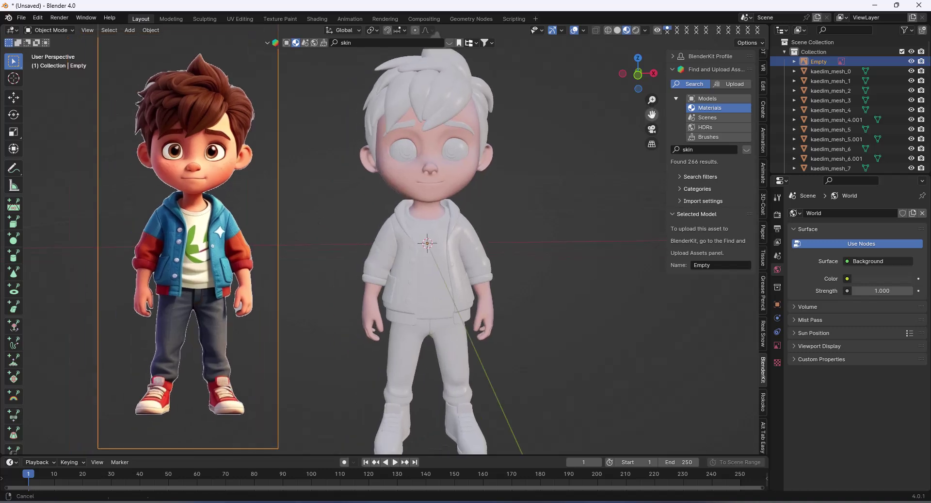
Search the BlenderKit materials for fabric and apply the white woven Fabric material to the kid's trousers
{"action": "left_click", "coordinate": [461, 100]}
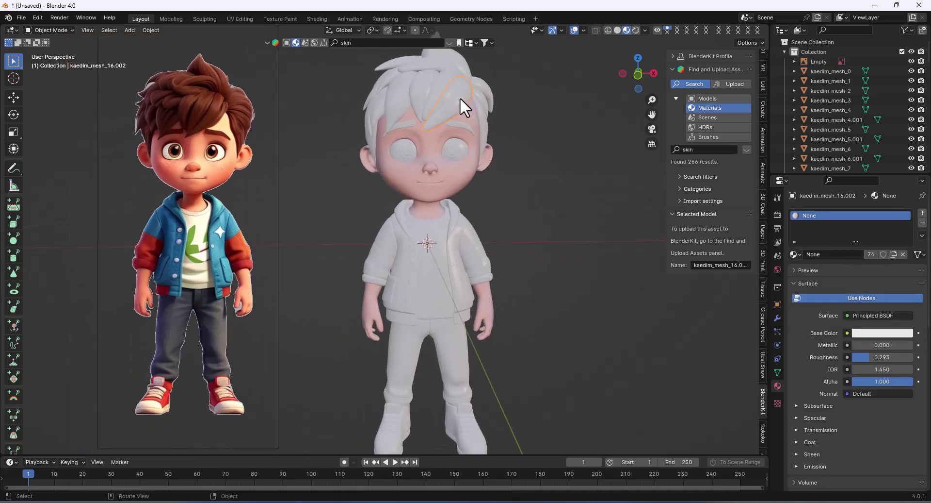
{"action": "left_click", "coordinate": [454, 244]}
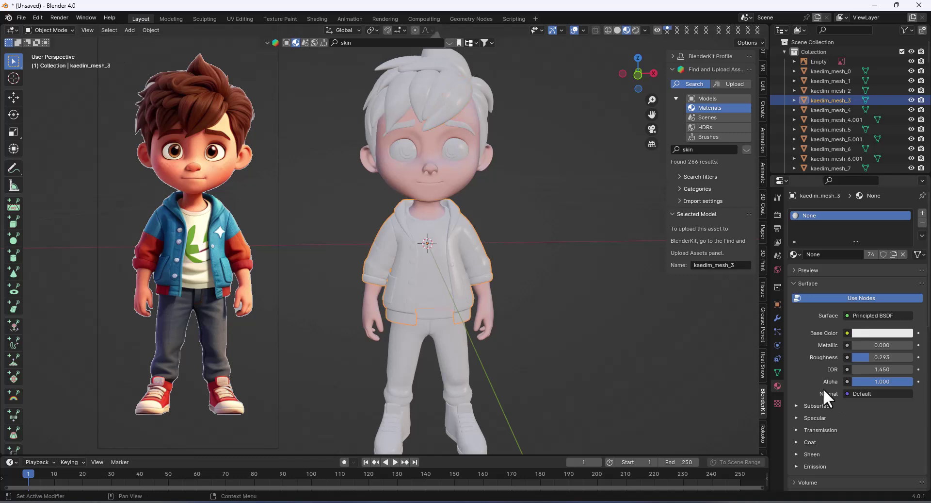
{"action": "middle_click_drag", "start_coordinate": [635, 135], "coordinate": [631, 136]}
{"action": "left_click", "coordinate": [459, 341]}
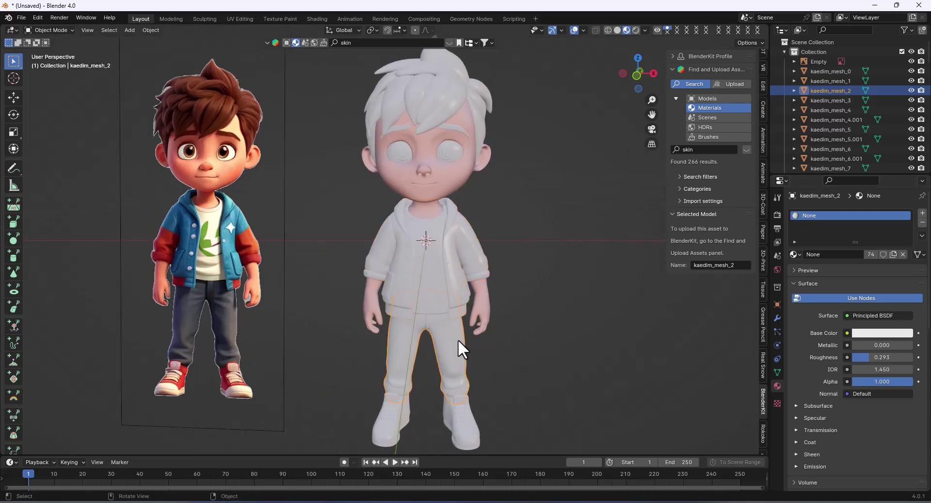
{"action": "left_click", "coordinate": [450, 42]}
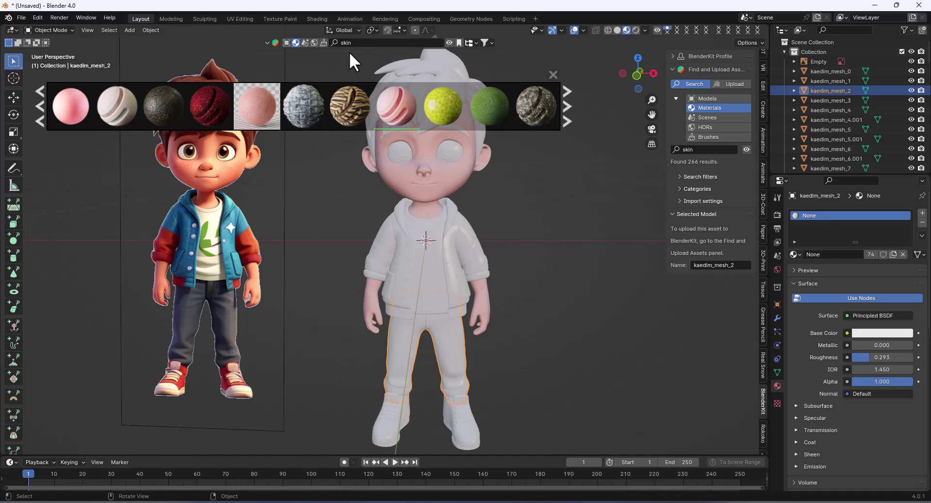
{"action": "left_click", "coordinate": [340, 43]}
{"action": "key", "text": "Return"}
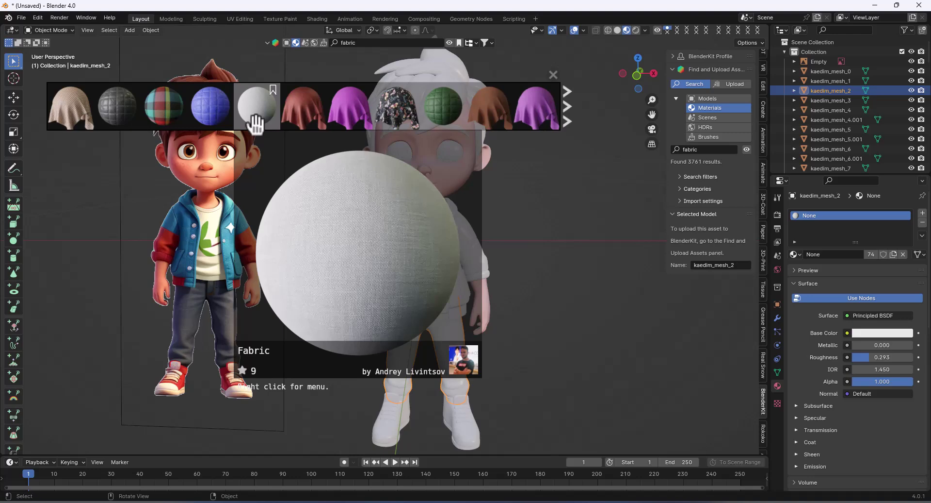
{"action": "left_click_drag", "start_coordinate": [256, 124], "coordinate": [426, 239]}
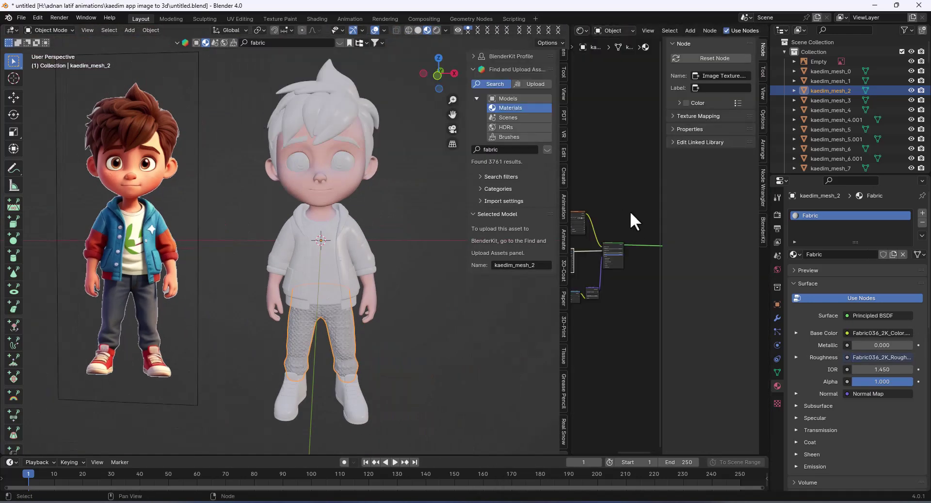
In the trousers' Fabric node tree, set the Mapping scale to X 3.000 and Y 3.300
{"action": "key", "text": "n"}
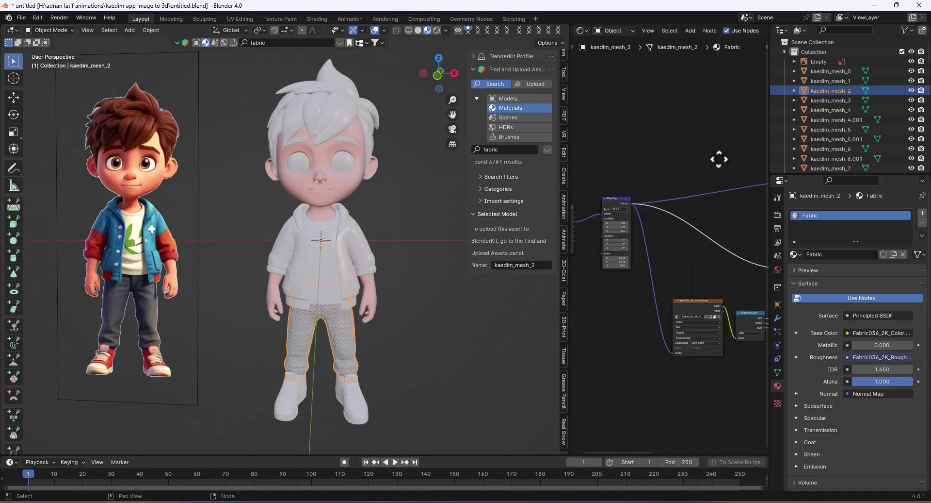
{"action": "scroll", "coordinate": [676, 189], "scroll_direction": "up", "scroll_amount": 6}
{"action": "left_click_drag", "start_coordinate": [630, 208], "coordinate": [666, 346]}
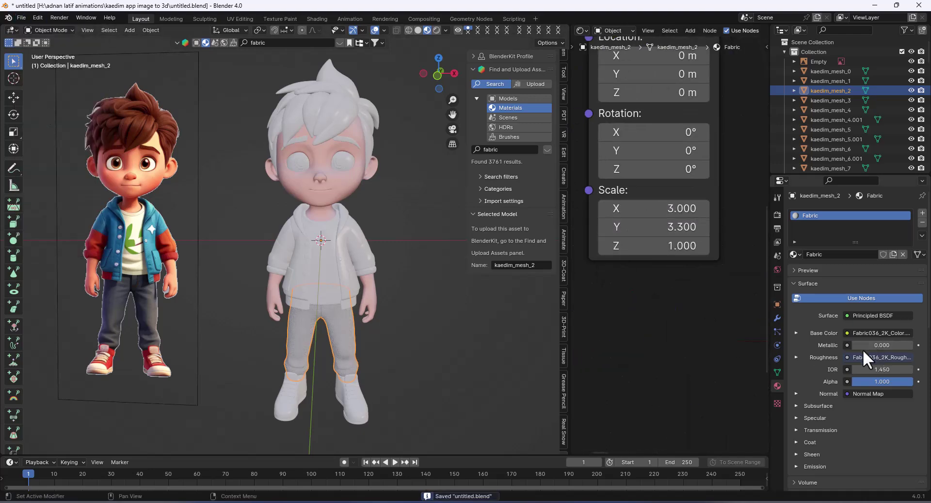
{"action": "left_click", "coordinate": [796, 332]}
{"action": "scroll", "coordinate": [797, 359], "scroll_direction": "down", "scroll_amount": 7}
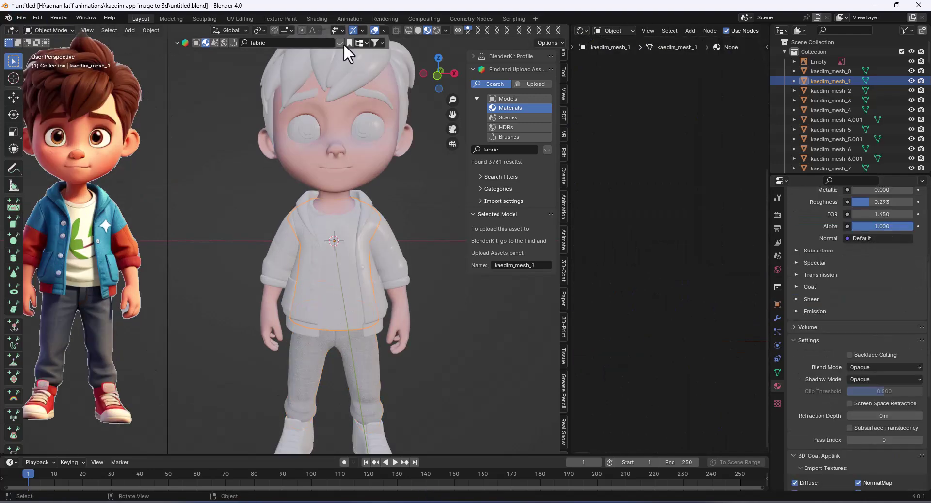
Try the beige draped Fabric material on the kid's shirt with a changed X and Y Mapping scale, and undo it
{"action": "left_click_drag", "start_coordinate": [70, 105], "coordinate": [357, 220]}
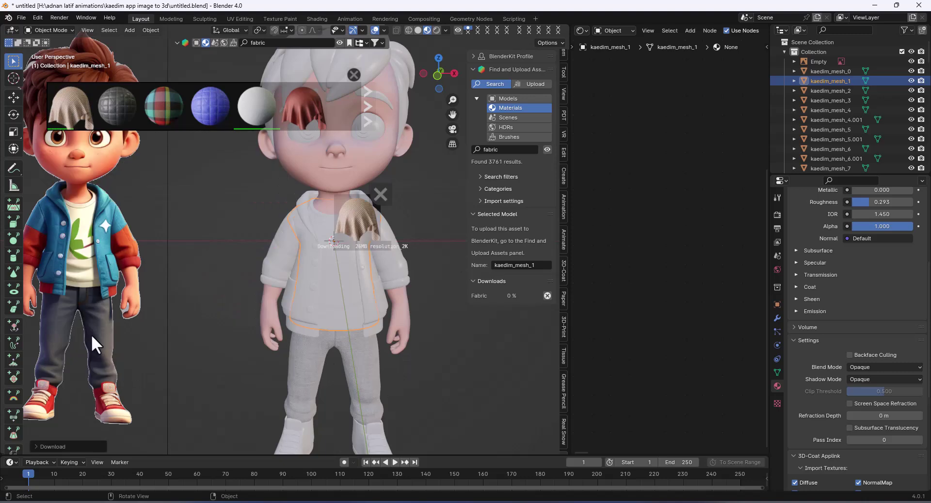
{"action": "scroll", "coordinate": [749, 305], "scroll_direction": "up", "scroll_amount": 3}
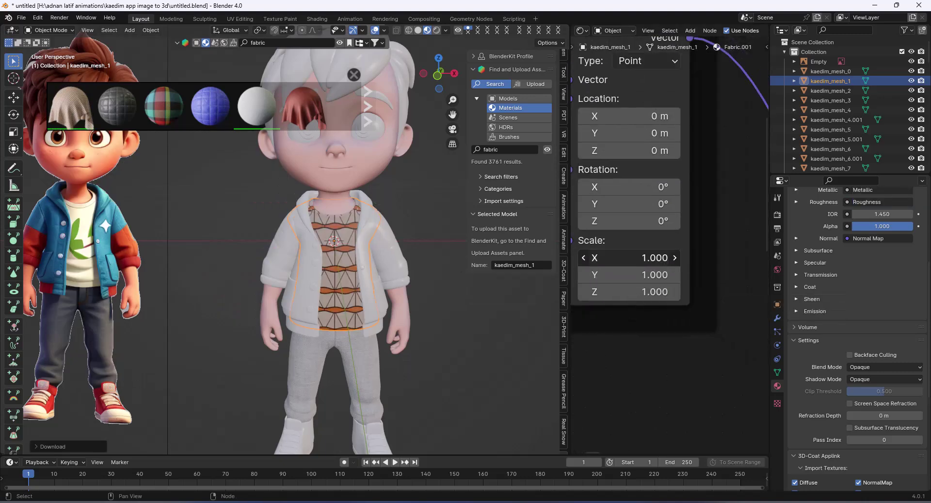
{"action": "left_click_drag", "start_coordinate": [631, 258], "coordinate": [669, 258]}
{"action": "left_click_drag", "start_coordinate": [631, 275], "coordinate": [669, 275]}
{"action": "left_click", "coordinate": [38, 18]}
{"action": "left_click", "coordinate": [42, 26]}
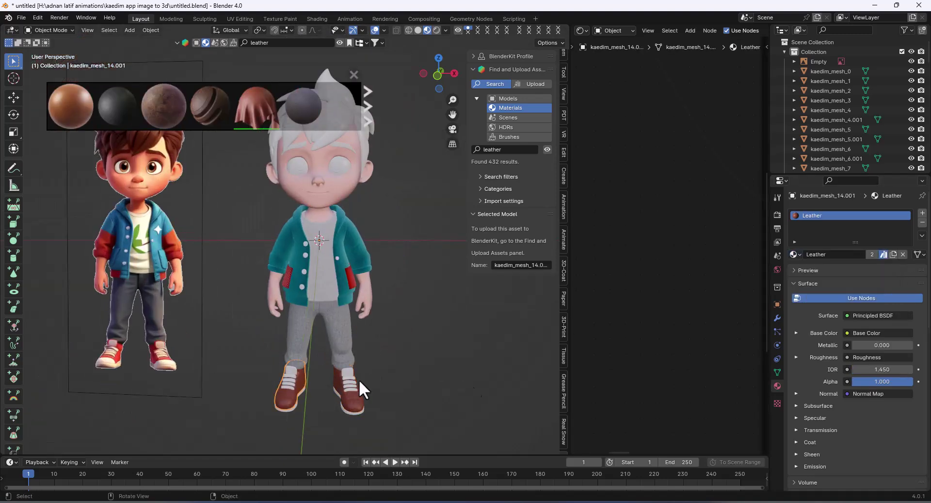
Apply Brown Fur from the BlenderKit hair materials to the front hair strand, browse further results and close them
{"action": "scroll", "coordinate": [257, 104], "scroll_direction": "down", "scroll_amount": 2}
{"action": "left_click", "coordinate": [291, 370]}
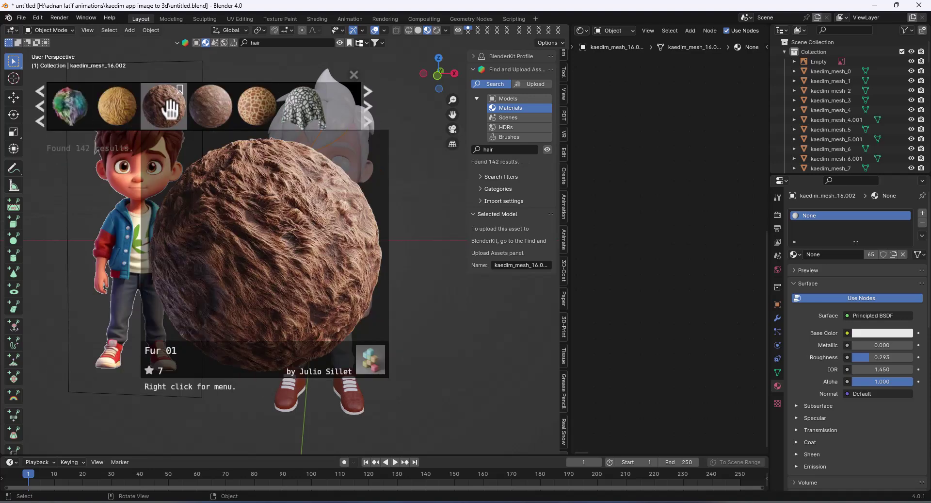
{"action": "left_click_drag", "start_coordinate": [116, 106], "coordinate": [342, 218]}
{"action": "left_click_drag", "start_coordinate": [650, 297], "coordinate": [572, 296]}
{"action": "left_click_drag", "start_coordinate": [675, 309], "coordinate": [606, 319]}
{"action": "scroll", "coordinate": [264, 104], "scroll_direction": "down", "scroll_amount": 2}
{"action": "left_click_drag", "start_coordinate": [264, 104], "coordinate": [342, 218]}
{"action": "scroll", "coordinate": [868, 413], "scroll_direction": "down", "scroll_amount": 2}
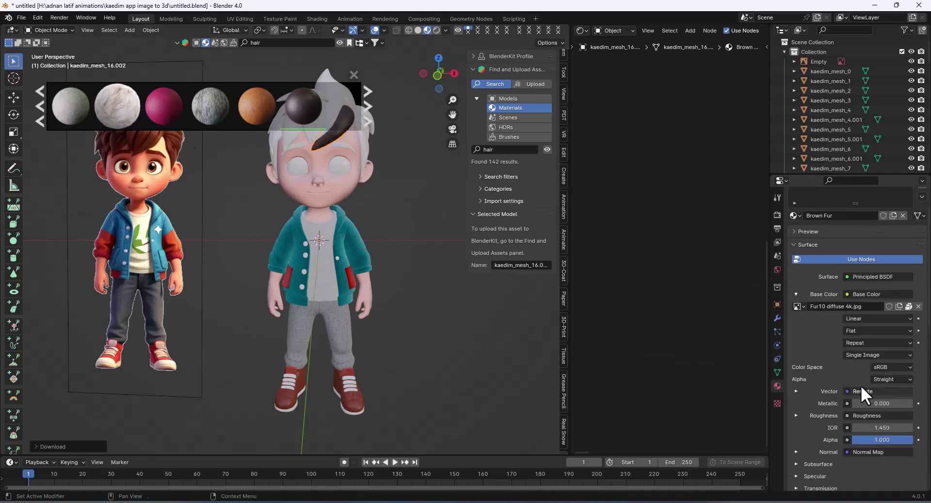
{"action": "scroll", "coordinate": [218, 116], "scroll_direction": "down", "scroll_amount": 2}
{"action": "scroll", "coordinate": [218, 116], "scroll_direction": "down", "scroll_amount": 2}
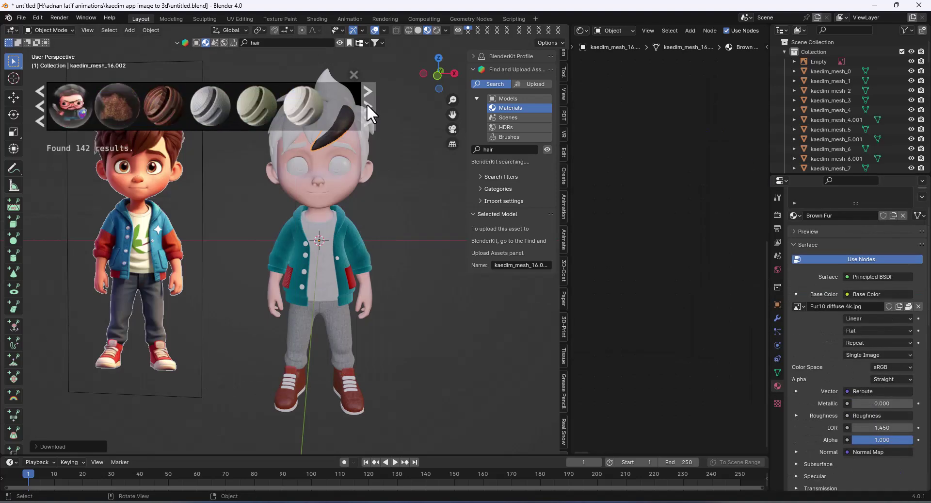
{"action": "left_click", "coordinate": [354, 74]}
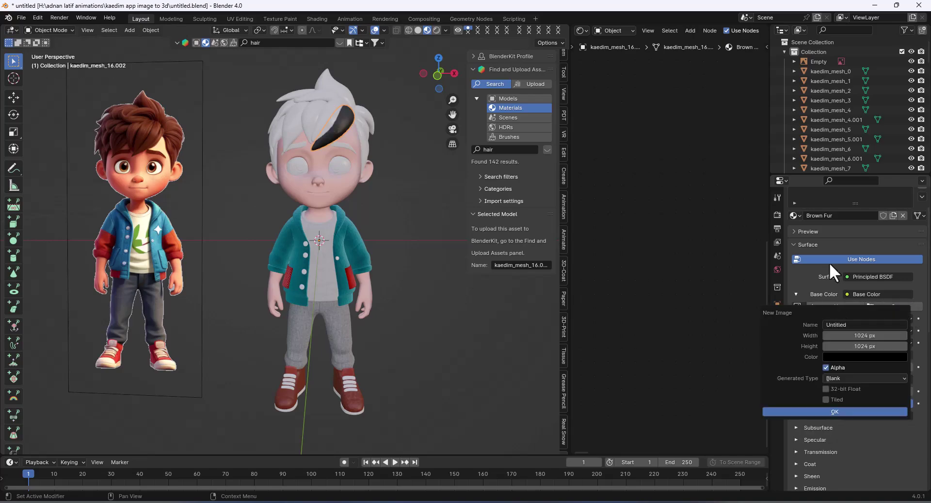
Search the BlenderKit materials for brown and brown color, and clear the search text
{"action": "left_click", "coordinate": [302, 43]}
{"action": "type", "text": "brown"}
{"action": "key", "text": "Return"}
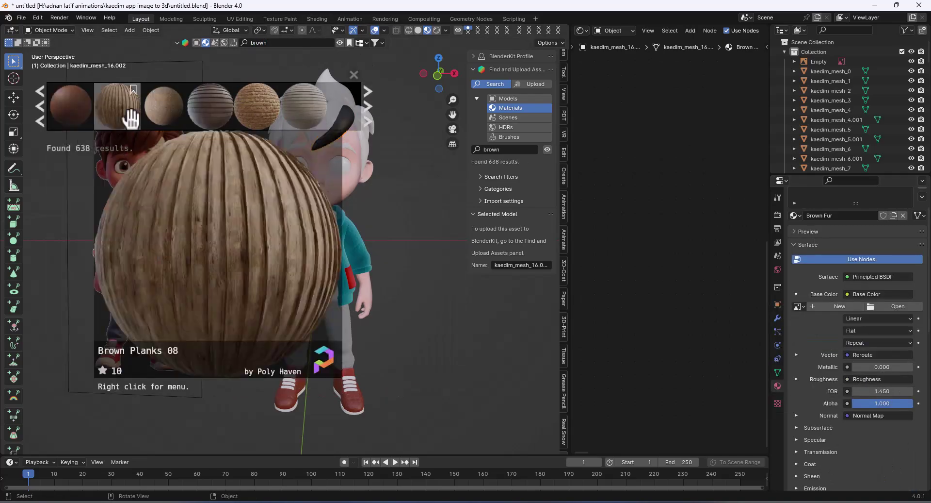
{"action": "left_click", "coordinate": [299, 42]}
{"action": "type", "text": "brown color"}
{"action": "key", "text": "Return"}
{"action": "left_click", "coordinate": [299, 42]}
{"action": "key", "text": "BackSpace"}
{"action": "key", "text": "Return"}
Drive the Brown Fur material's Base Color with an RGB node set to a dark reddish brown matching the reference hair
{"action": "left_click", "coordinate": [868, 294]}
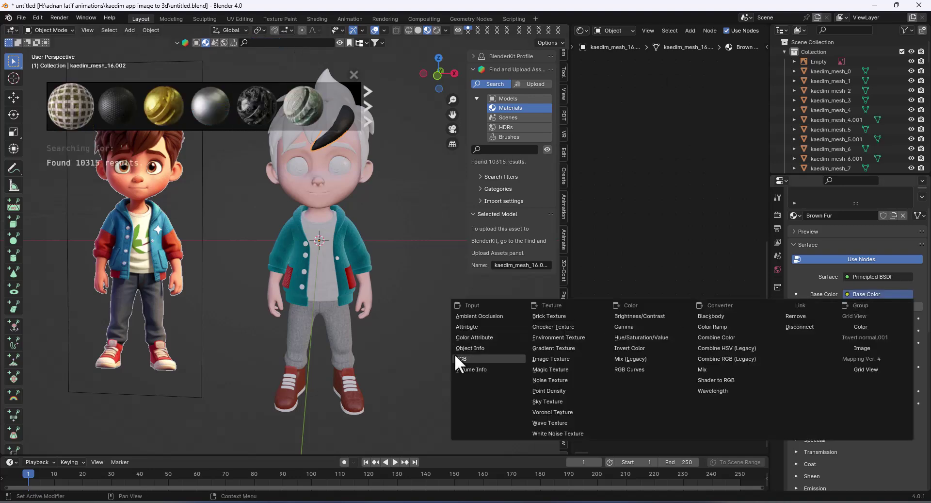
{"action": "left_click", "coordinate": [473, 347]}
{"action": "left_click", "coordinate": [878, 355]}
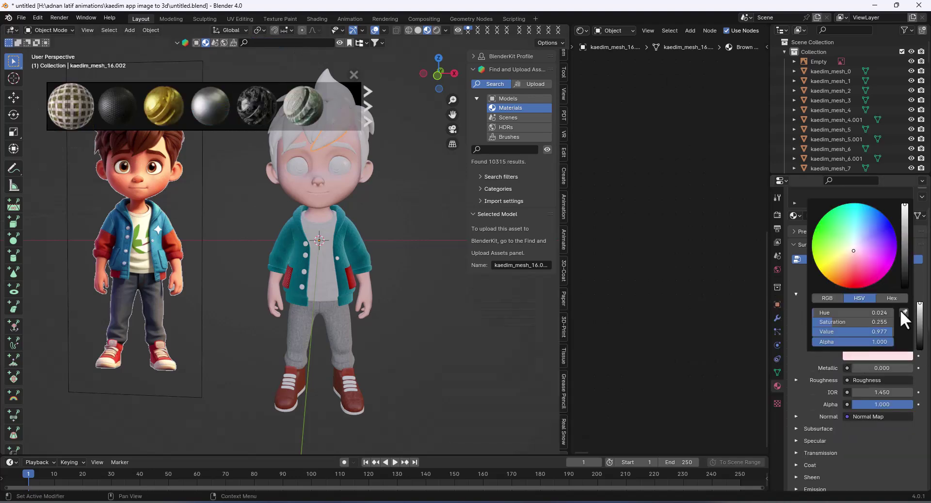
{"action": "key", "text": "ctrl+v"}
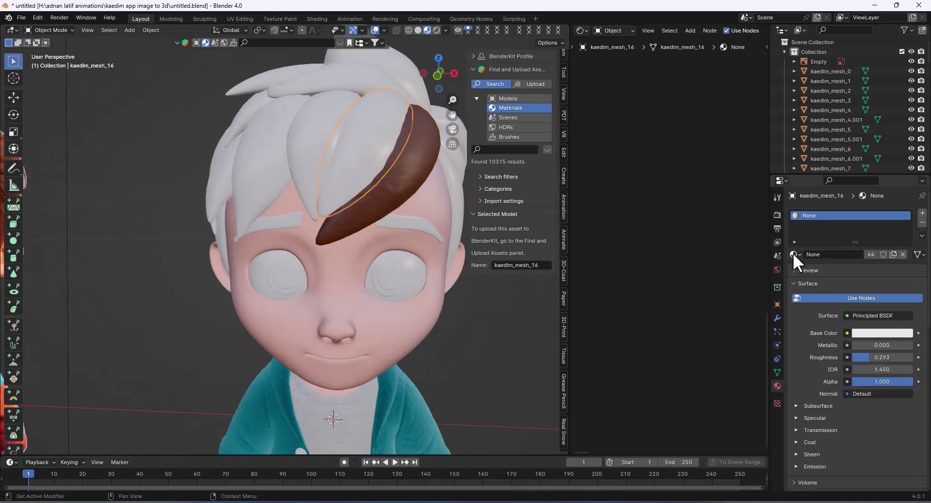
Assign the existing Brown Fur material to the remaining hair strands and save the file
{"action": "scroll", "coordinate": [413, 204], "scroll_direction": "down", "scroll_amount": 3}
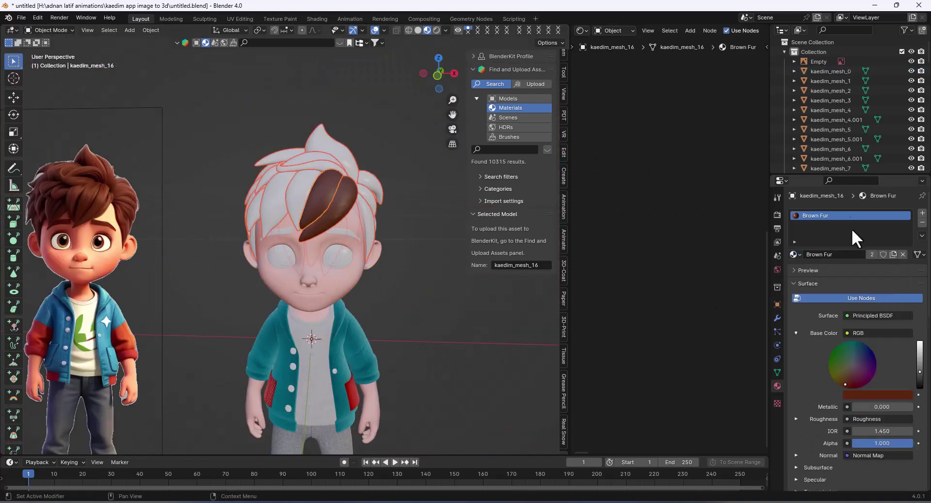
{"action": "left_click", "coordinate": [370, 203]}
{"action": "left_click", "coordinate": [807, 254]}
{"action": "left_click", "coordinate": [794, 254]}
{"action": "left_click", "coordinate": [824, 269]}
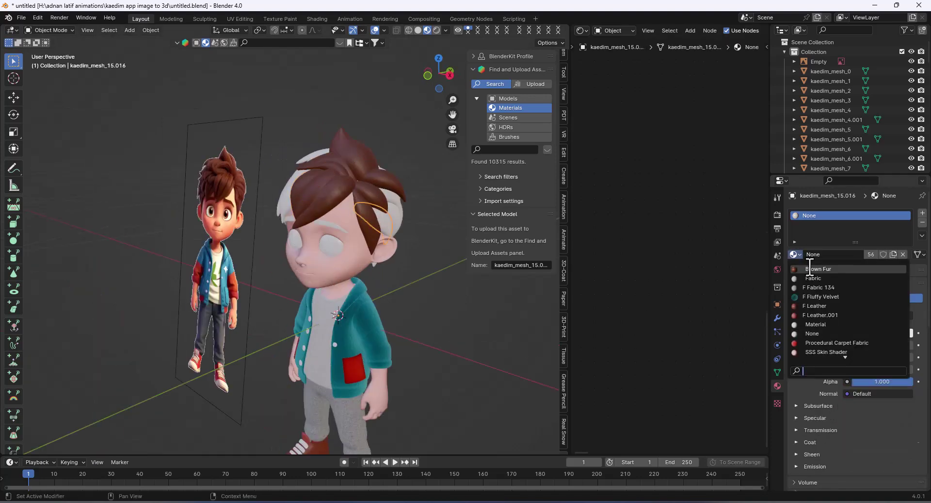
{"action": "left_click", "coordinate": [825, 277]}
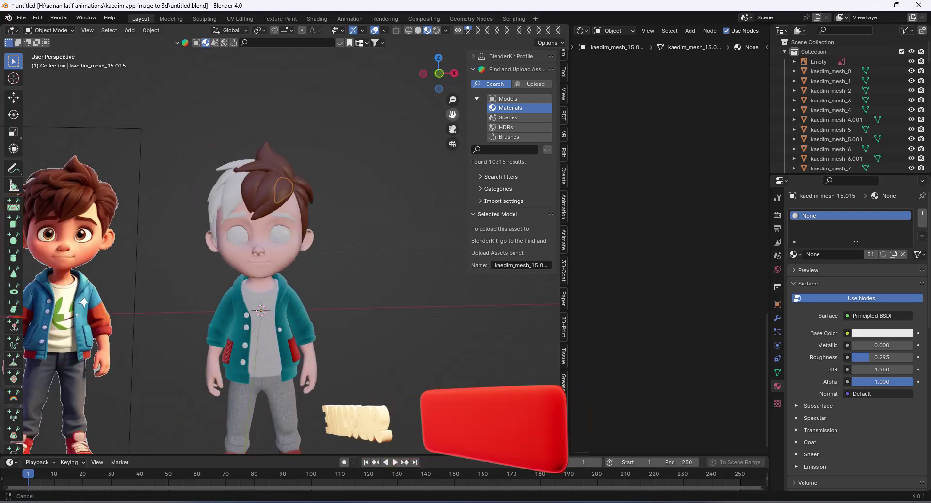
{"action": "left_click", "coordinate": [21, 17]}
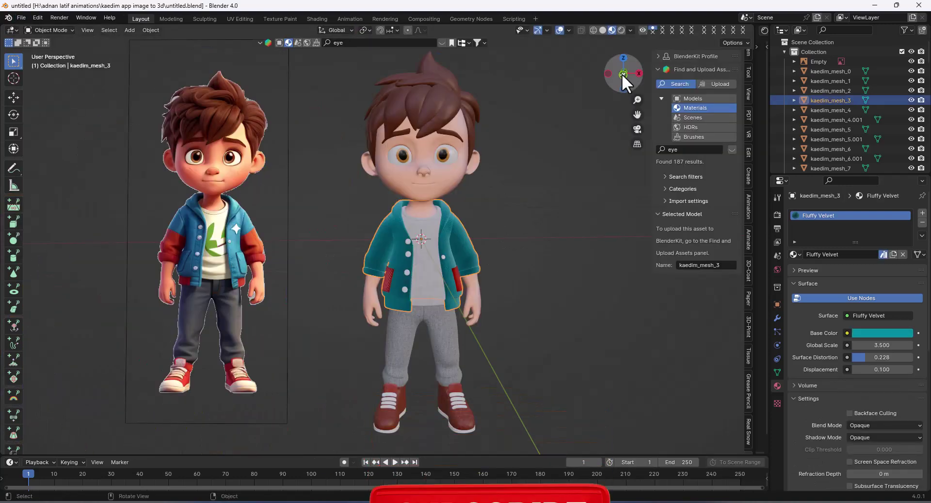
Examine the textured kid's mesh topology with the Wireframe overlay turned on, and turn the overlay off again
{"action": "left_click_drag", "start_coordinate": [624, 73], "coordinate": [274, 88]}
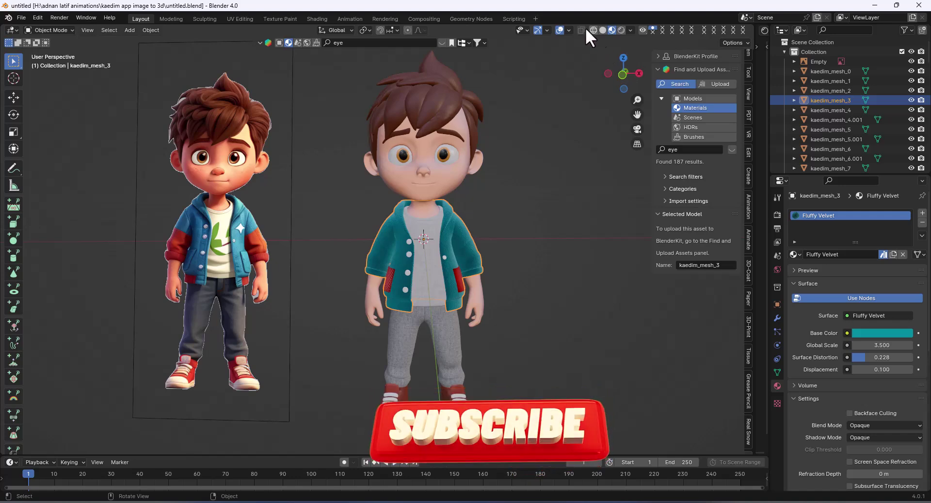
{"action": "left_click", "coordinate": [569, 30]}
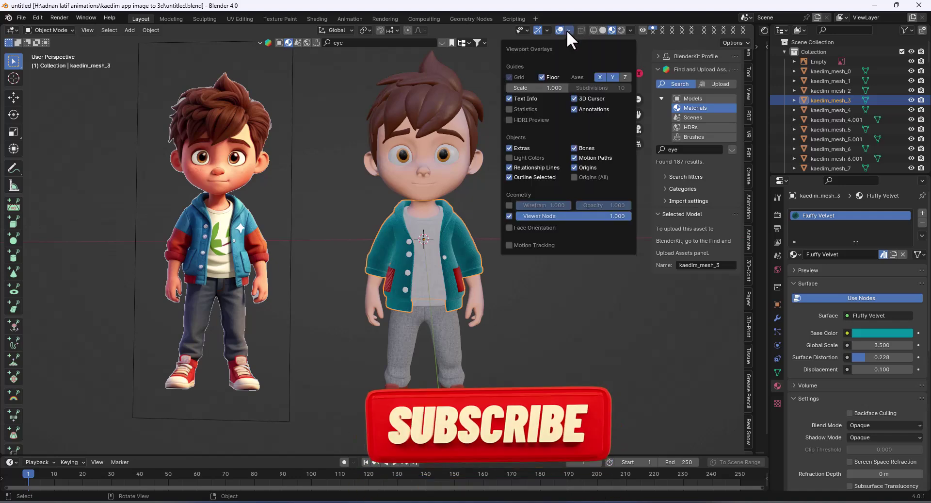
{"action": "left_click", "coordinate": [510, 204]}
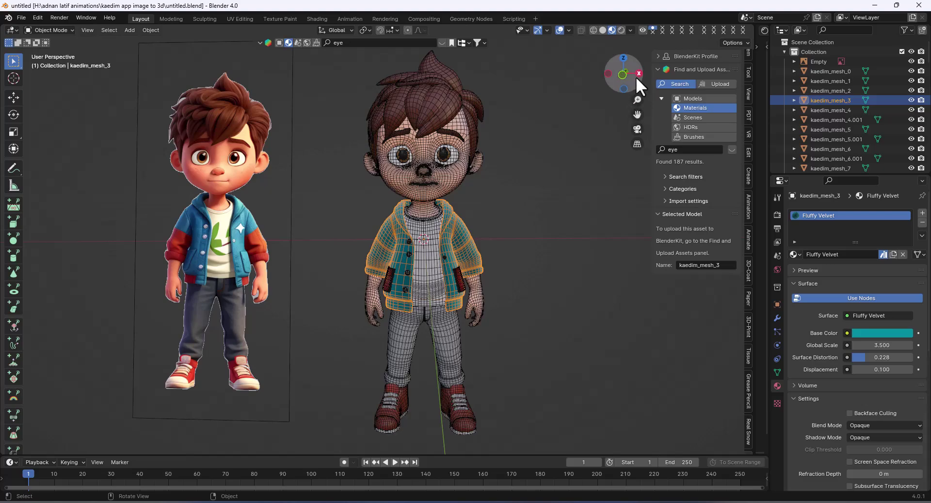
{"action": "mouse_move", "coordinate": [622, 74]}
{"action": "left_mouse_down"}
{"action": "mouse_move", "coordinate": [257, 82]}
{"action": "mouse_move", "coordinate": [623, 74]}
{"action": "left_mouse_up"}
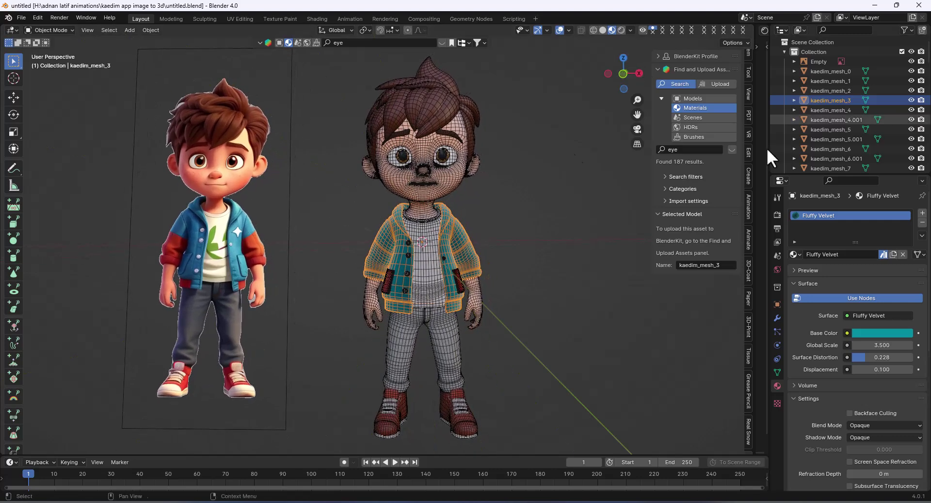
{"action": "left_click", "coordinate": [568, 30]}
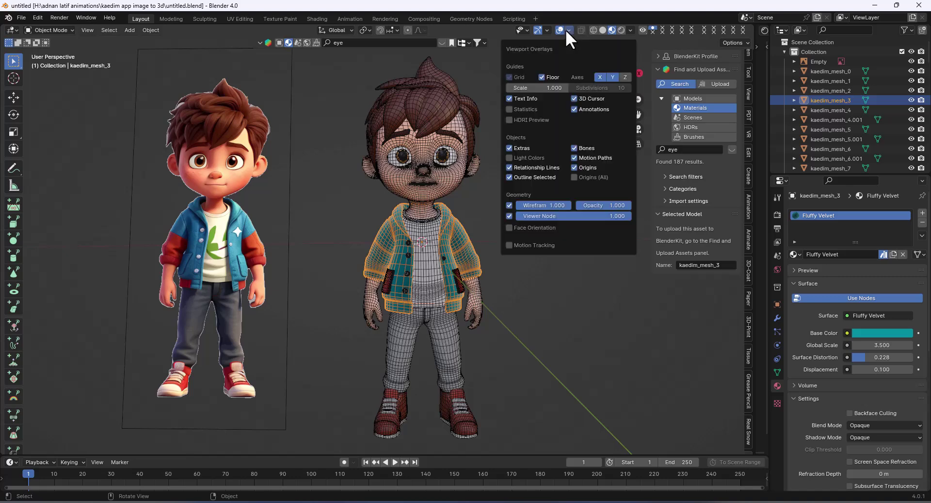
{"action": "left_click", "coordinate": [508, 203]}
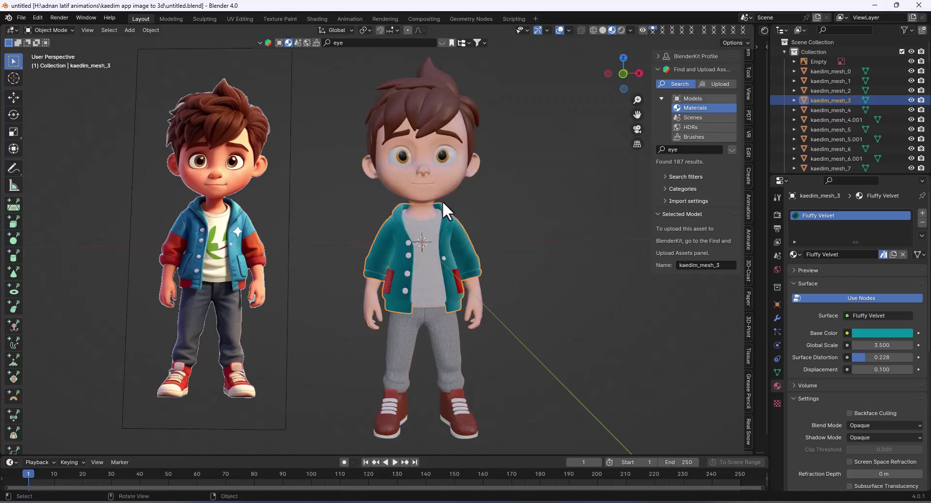